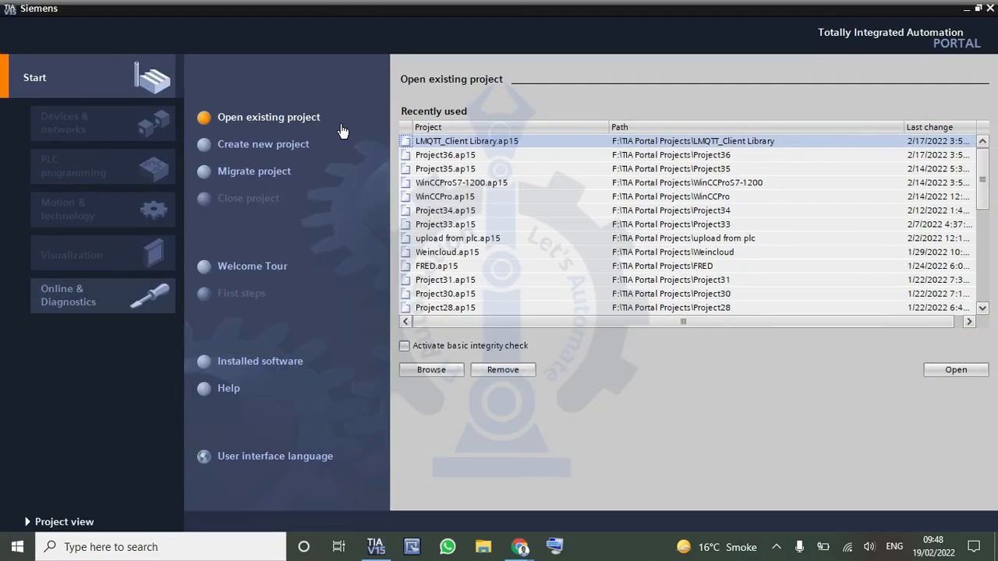
Create a new project named "SIEMENS HMI Simulation".
{"action": "left_click", "coordinate": [300, 147]}
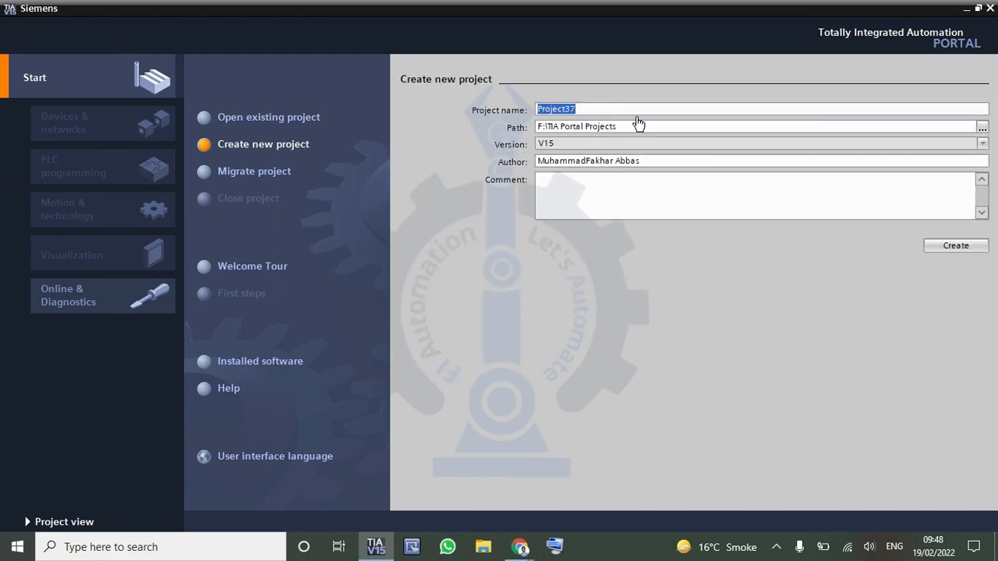
{"action": "key", "text": "BackSpace"}
{"action": "type", "text": "SIEMENS HMI"}
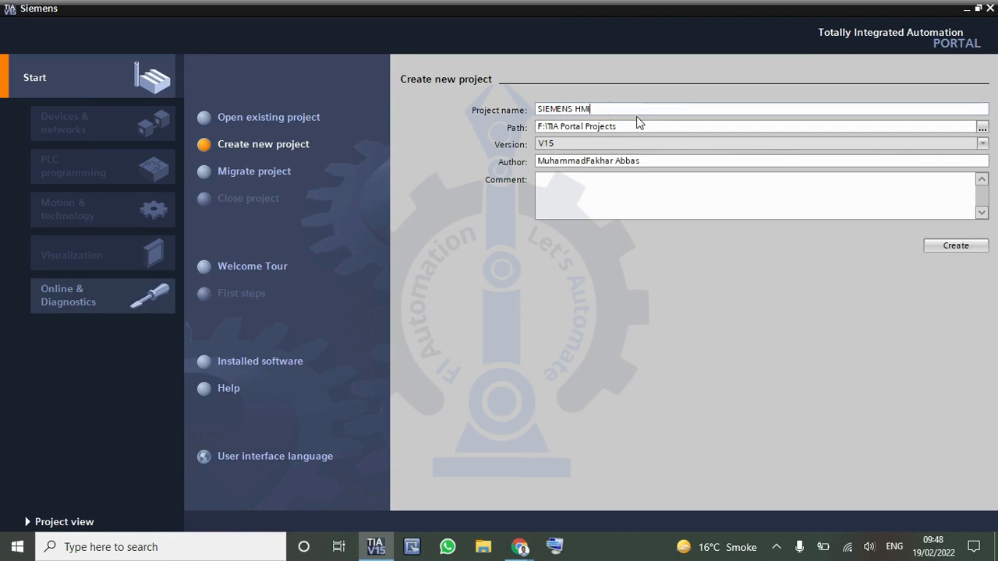
{"action": "type", "text": " Simulation"}
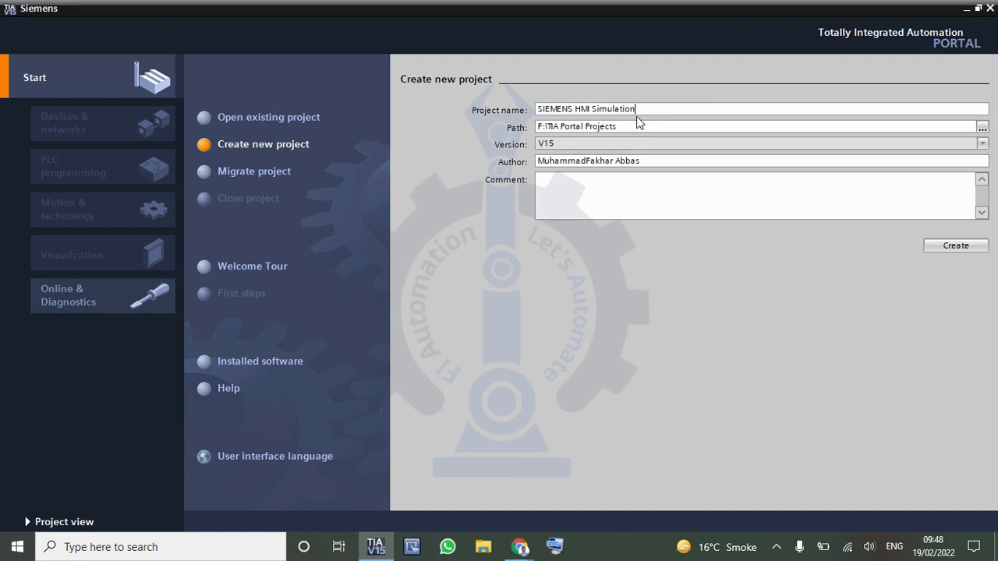
{"action": "left_click", "coordinate": [950, 246]}
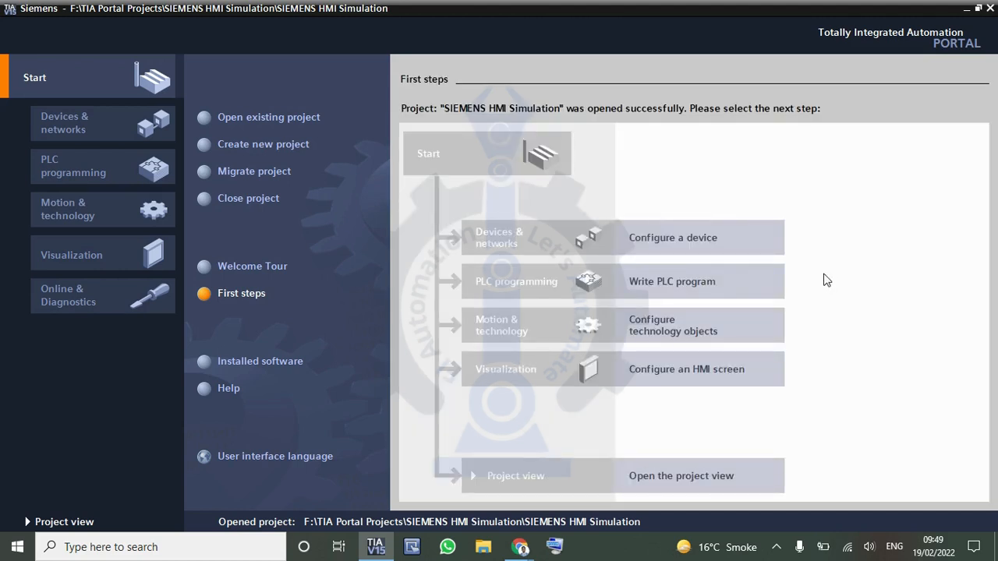
Add an S7-1200 controller to the project, CPU 1211C DC/DC/Rly with article number 6ES7 211-1HE40-0XB0.
{"action": "left_click", "coordinate": [692, 239]}
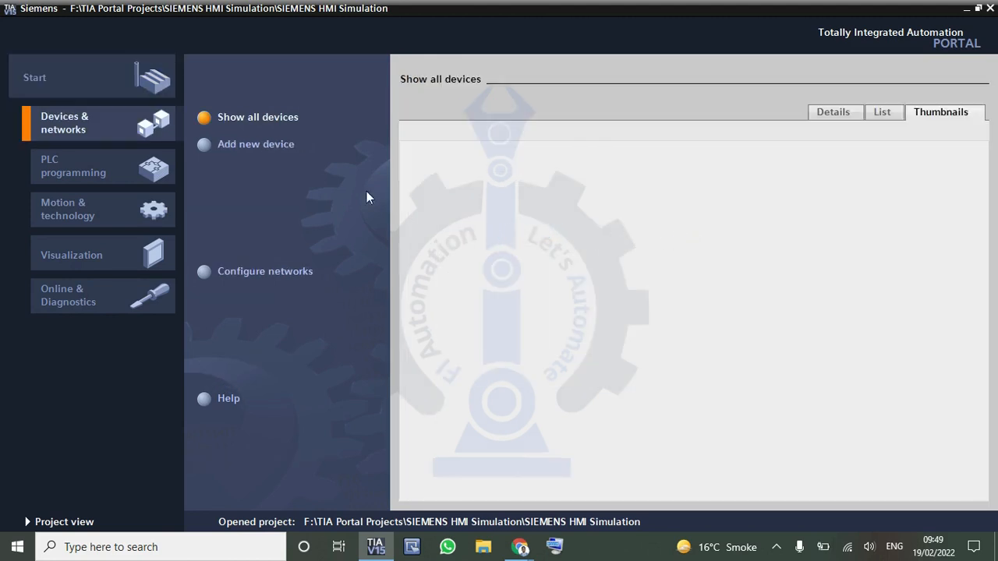
{"action": "left_click", "coordinate": [282, 145]}
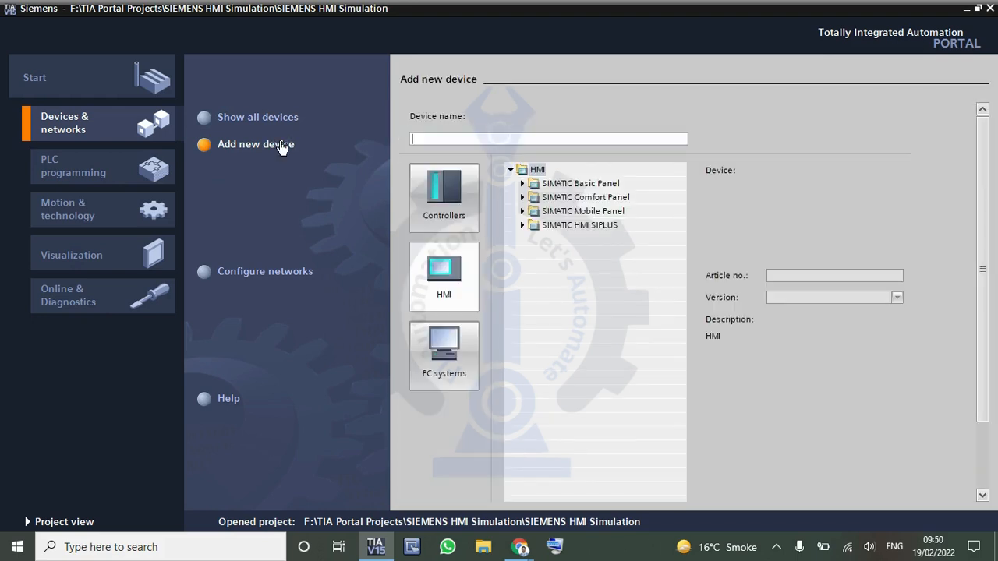
{"action": "left_click", "coordinate": [460, 198]}
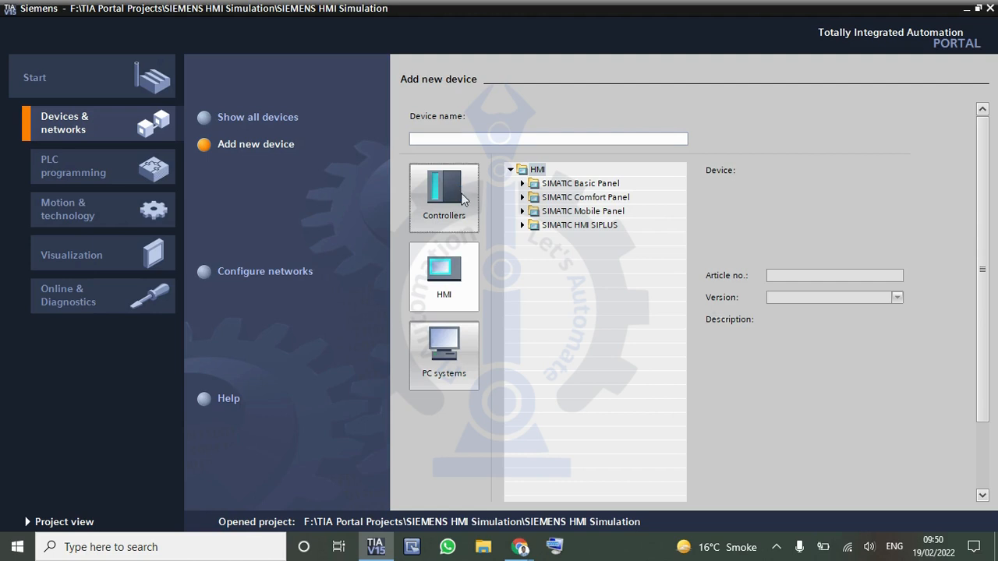
{"action": "left_click", "coordinate": [445, 203]}
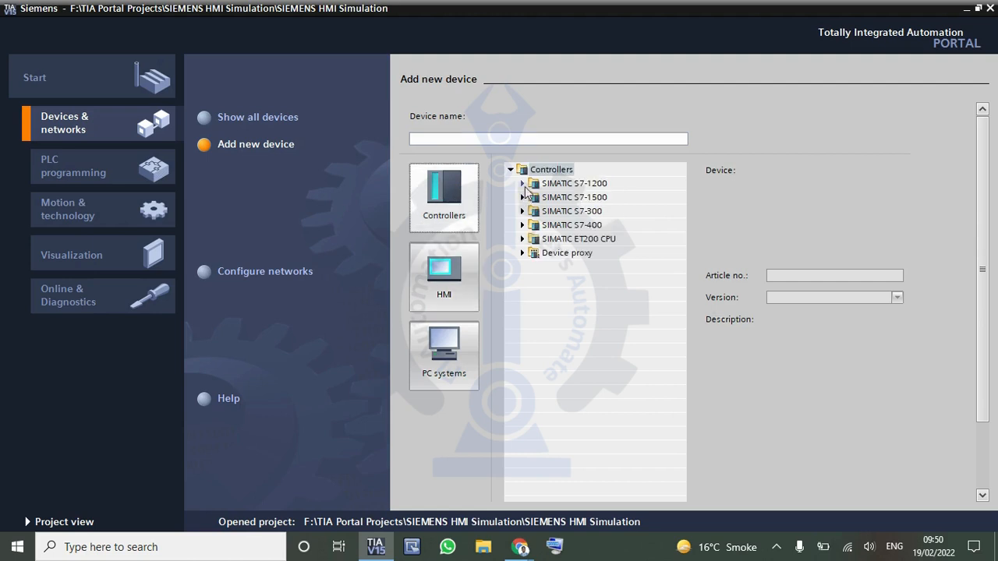
{"action": "left_click", "coordinate": [523, 184]}
{"action": "left_click", "coordinate": [534, 156]}
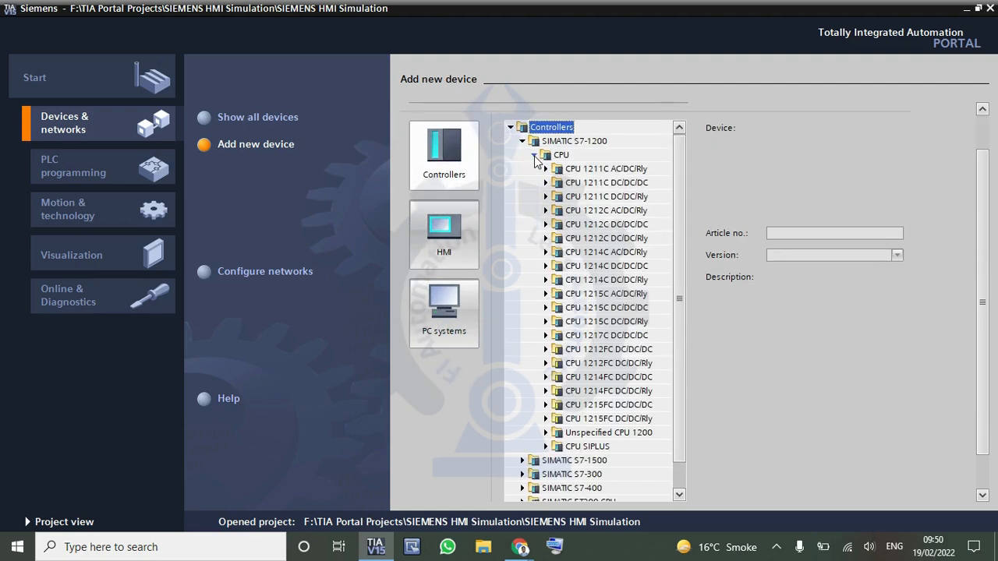
{"action": "left_click", "coordinate": [546, 197]}
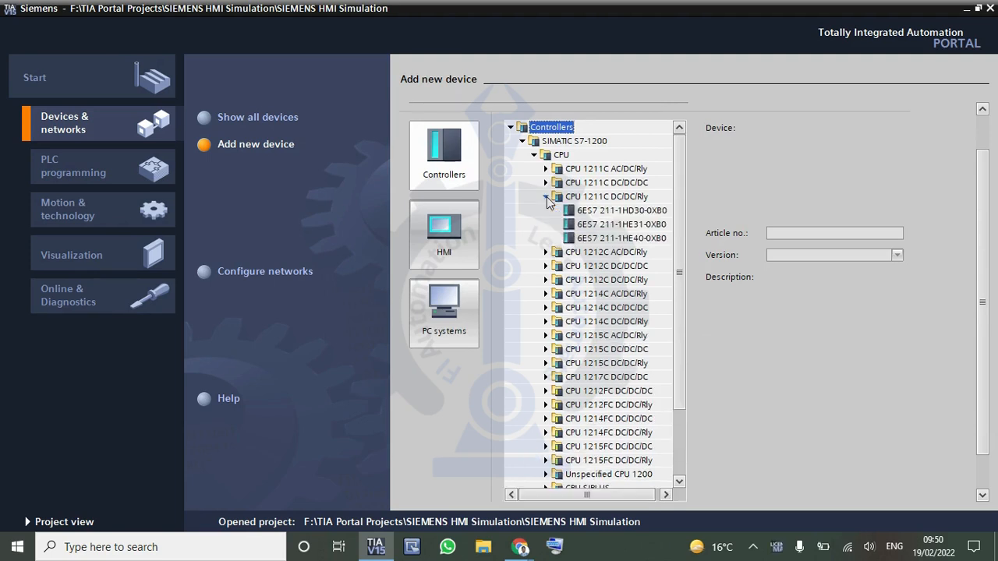
{"action": "left_click", "coordinate": [612, 238]}
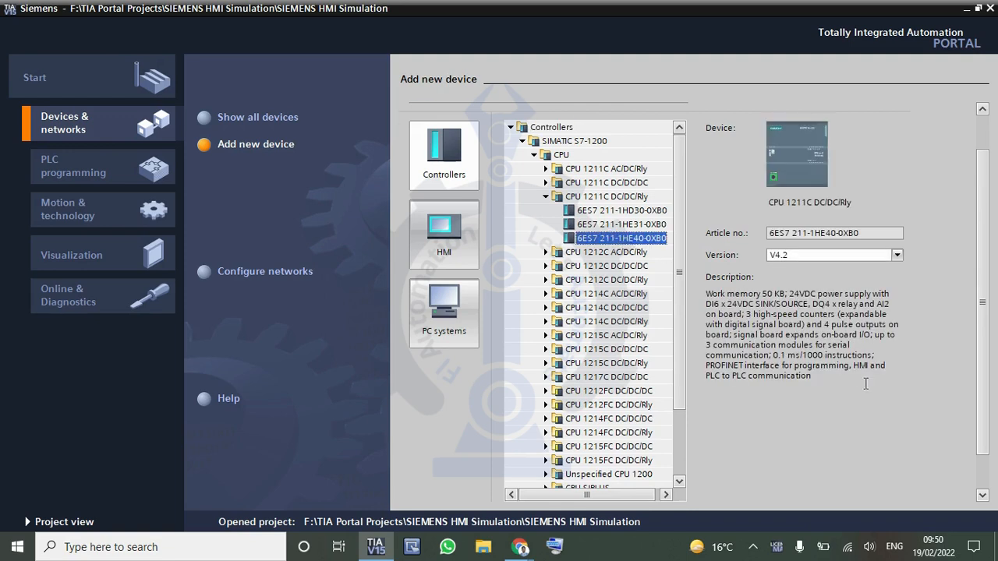
{"action": "left_click_drag", "start_coordinate": [980, 315], "coordinate": [983, 373]}
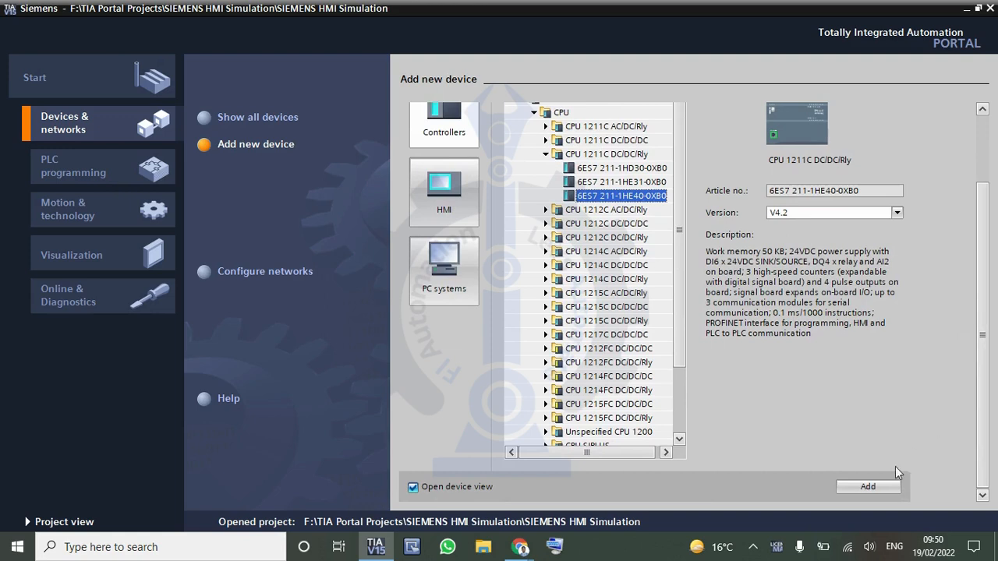
{"action": "left_click", "coordinate": [868, 486]}
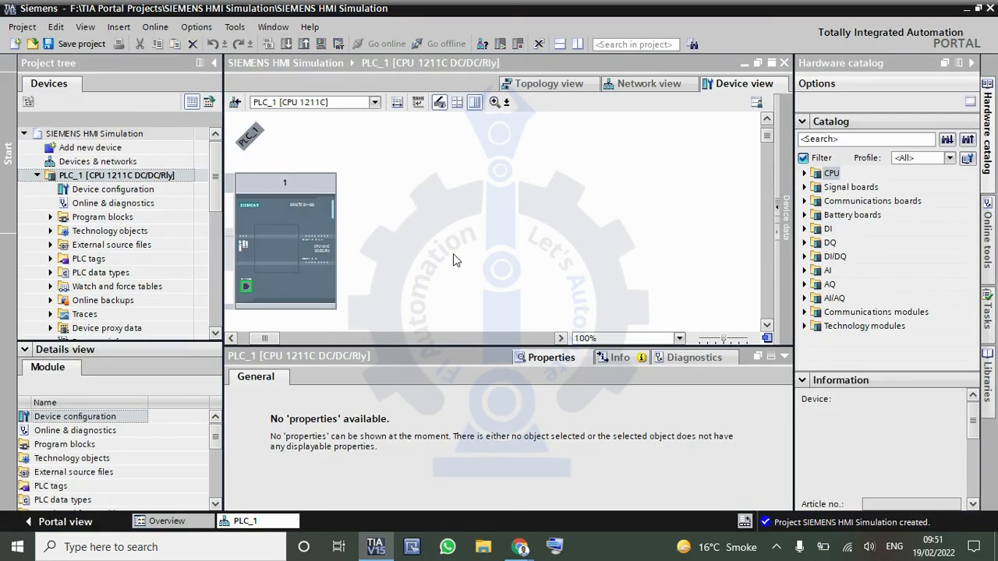
Add a 7" KTP700 Basic HMI panel, article number 6AV2 123-2GB03-0AX0, and finish its device wizard with the default settings.
{"action": "left_click", "coordinate": [44, 178]}
{"action": "left_click", "coordinate": [37, 176]}
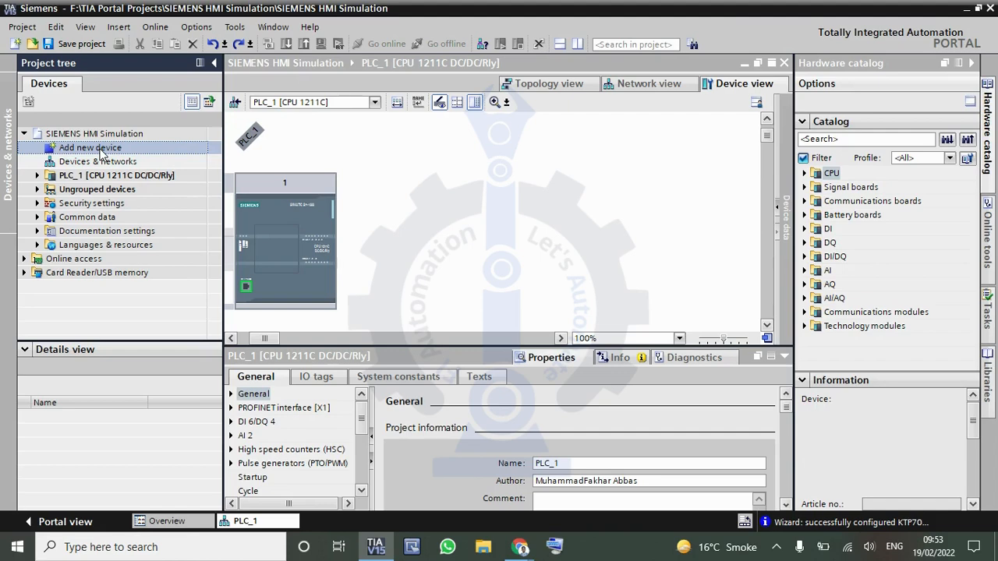
{"action": "double_click", "coordinate": [100, 152]}
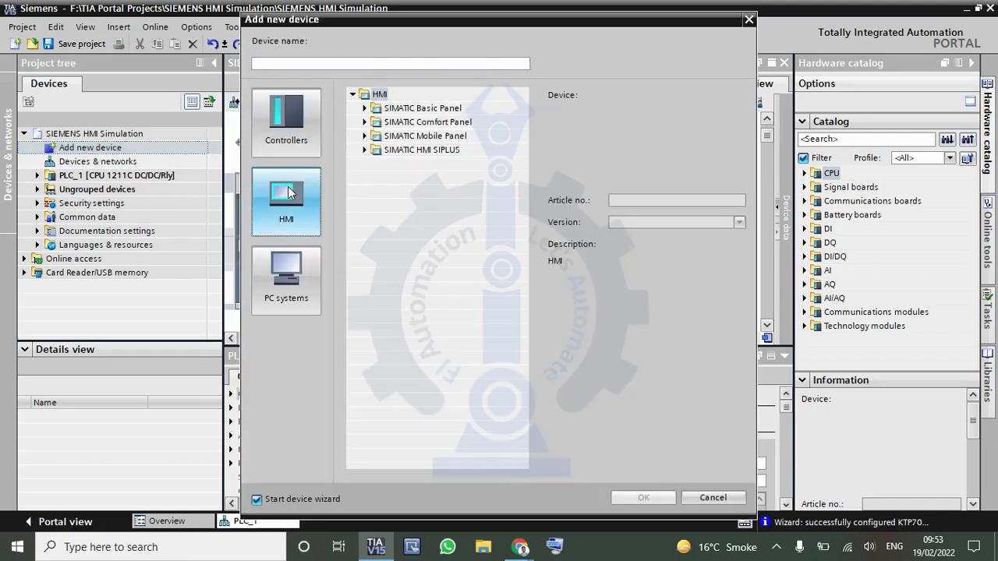
{"action": "left_click", "coordinate": [364, 109]}
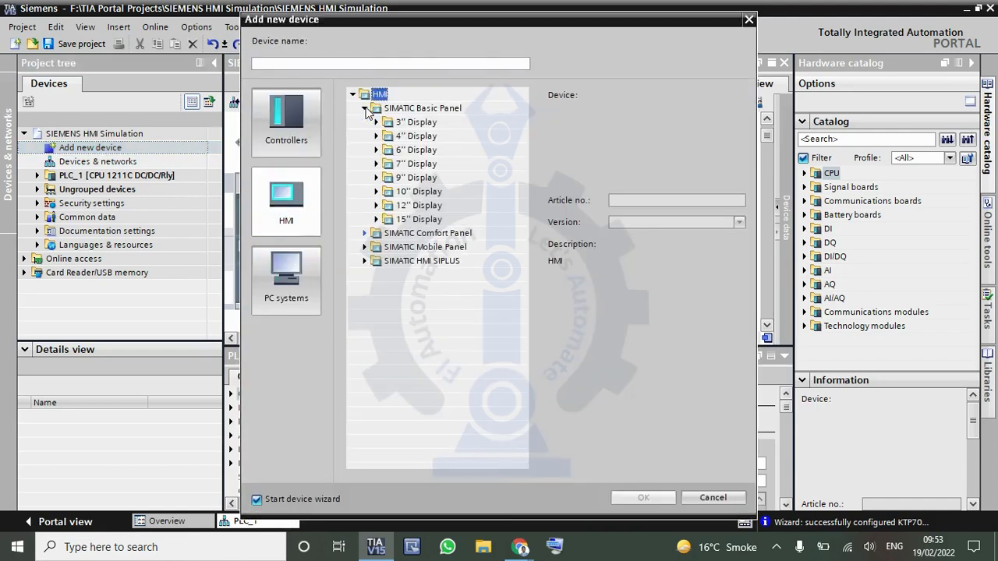
{"action": "left_click", "coordinate": [377, 164]}
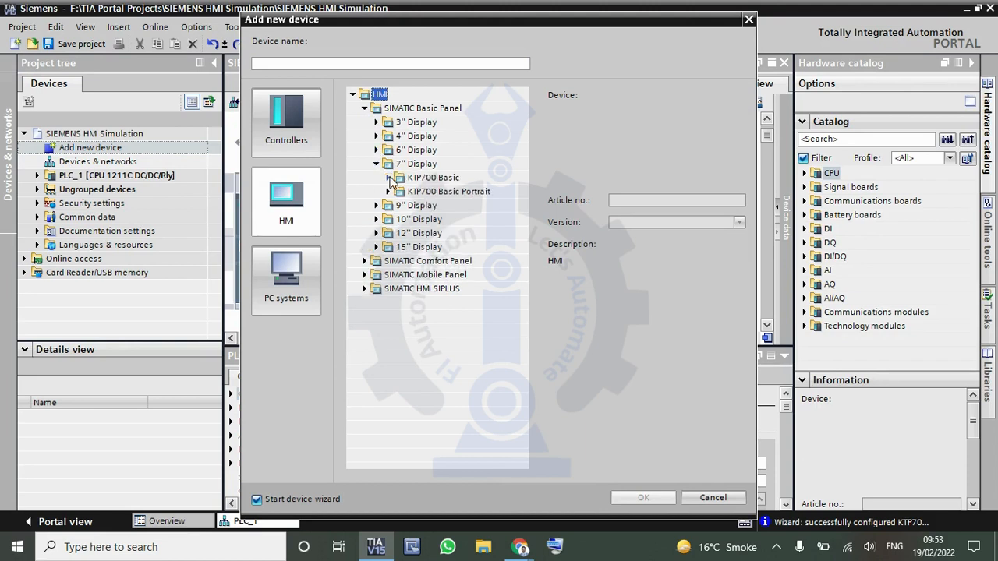
{"action": "left_click", "coordinate": [388, 177]}
{"action": "left_click", "coordinate": [467, 206]}
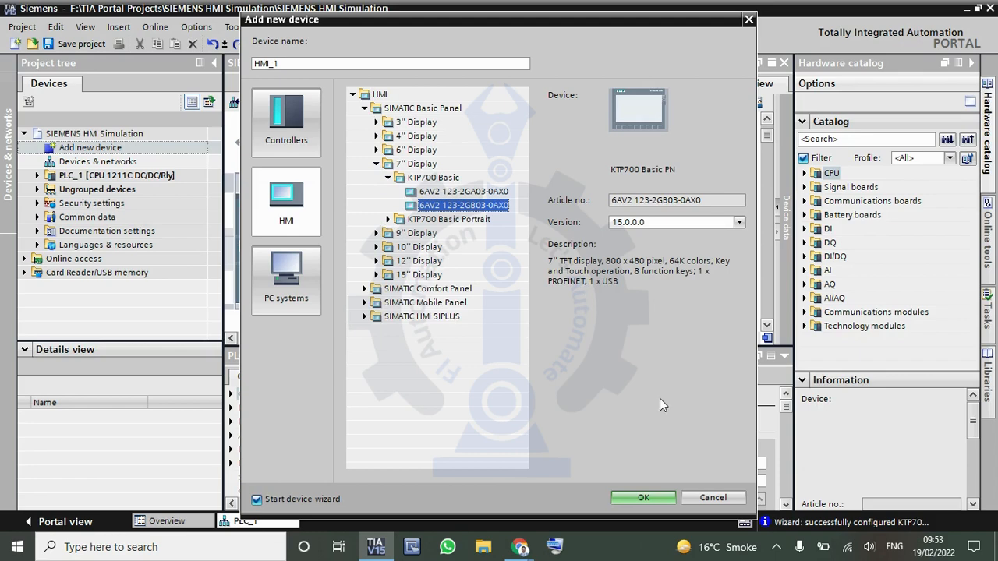
{"action": "left_click", "coordinate": [645, 491]}
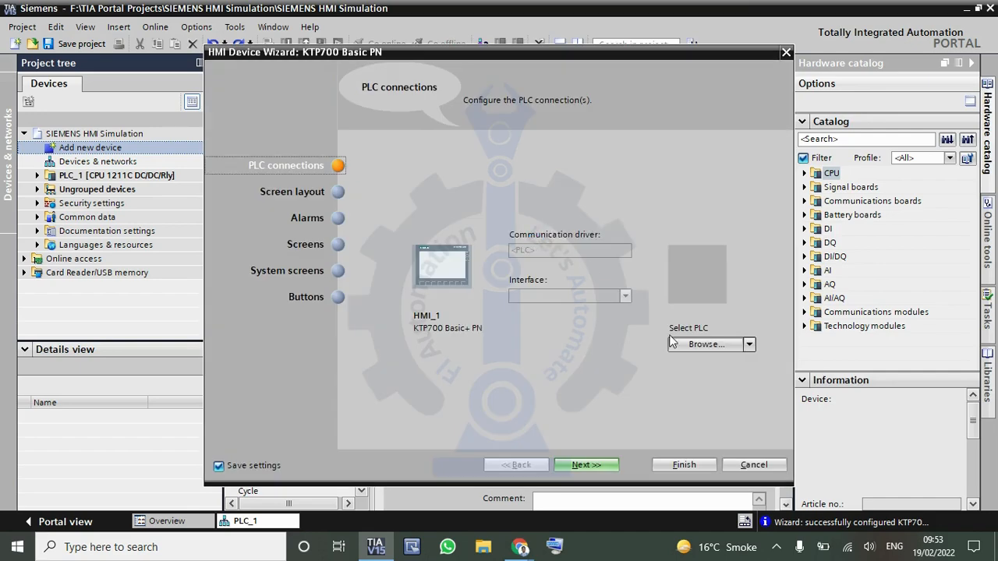
{"action": "left_click", "coordinate": [684, 465]}
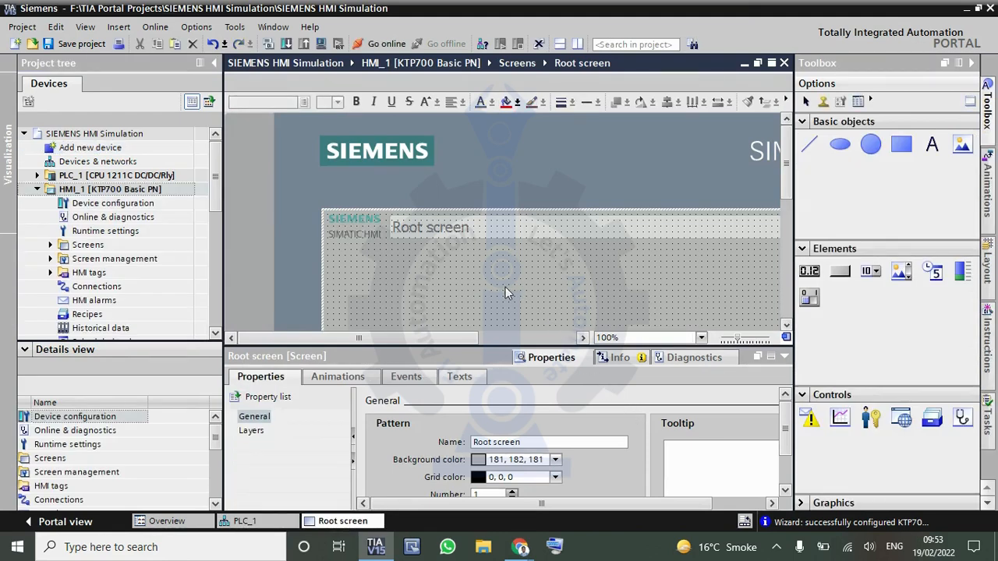
Open the Main [OB1] program block of PLC_1 and enlarge the ladder editing area.
{"action": "left_click", "coordinate": [44, 193]}
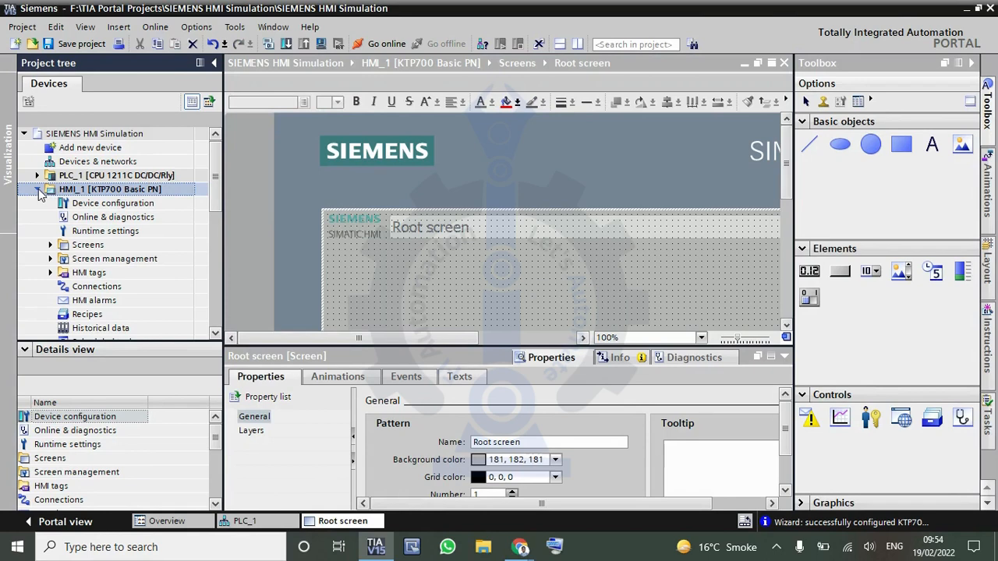
{"action": "left_click", "coordinate": [38, 189]}
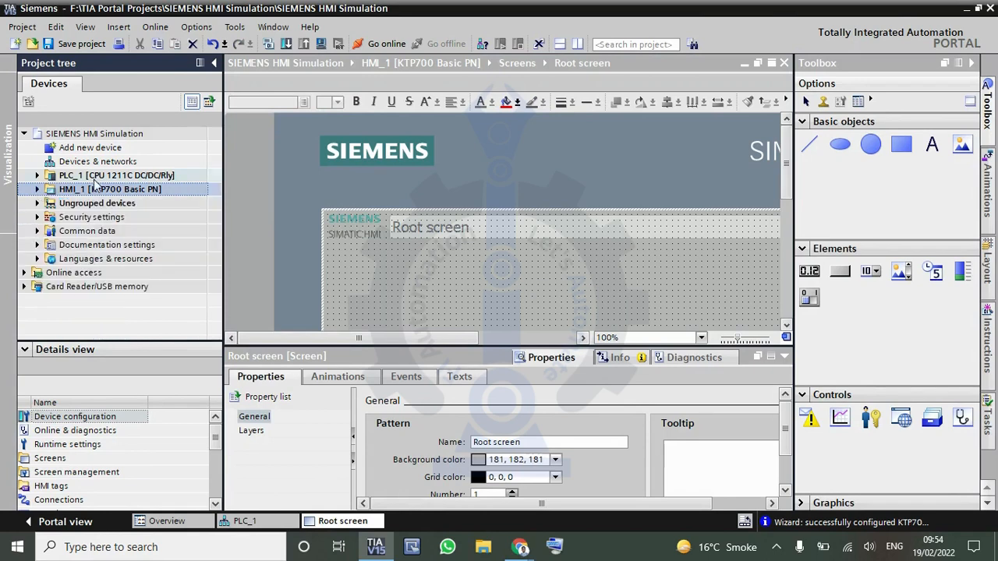
{"action": "left_click", "coordinate": [38, 175]}
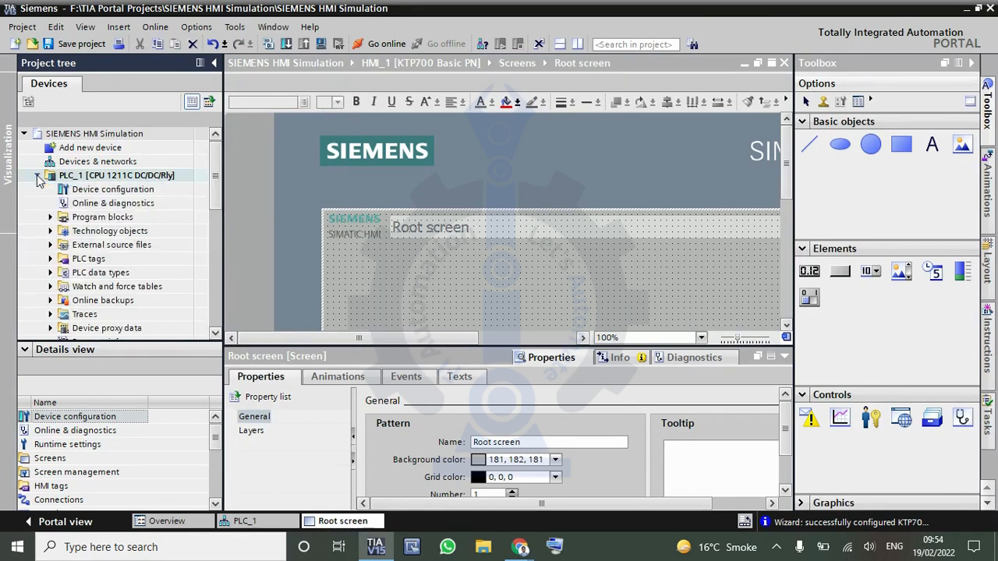
{"action": "left_click", "coordinate": [51, 217]}
{"action": "left_click", "coordinate": [121, 246]}
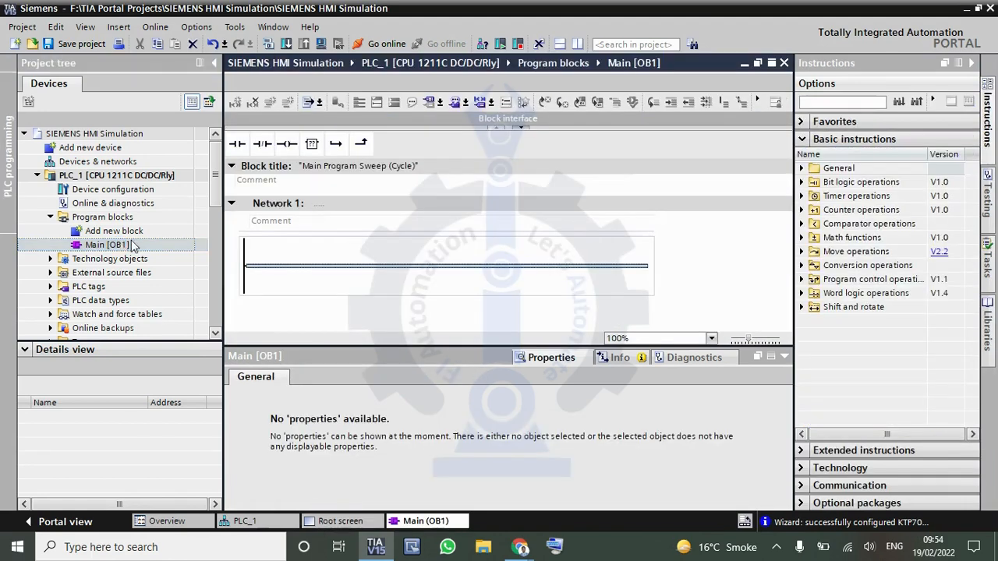
{"action": "left_click", "coordinate": [784, 357]}
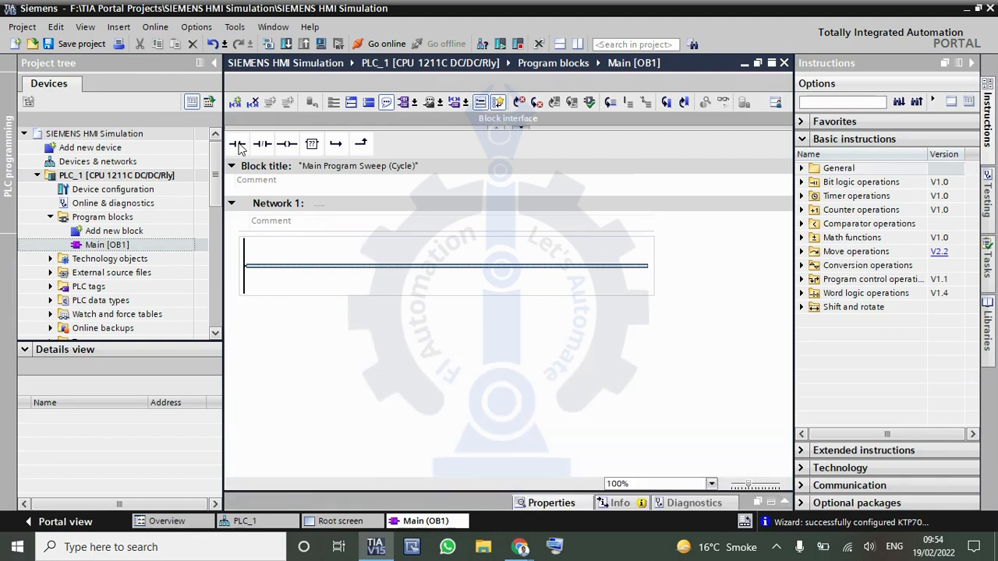
Build Network 1 with a normally open contact addressed M0.0 driving an output coil addressed Q0.0.
{"action": "left_click_drag", "start_coordinate": [238, 147], "coordinate": [275, 220]}
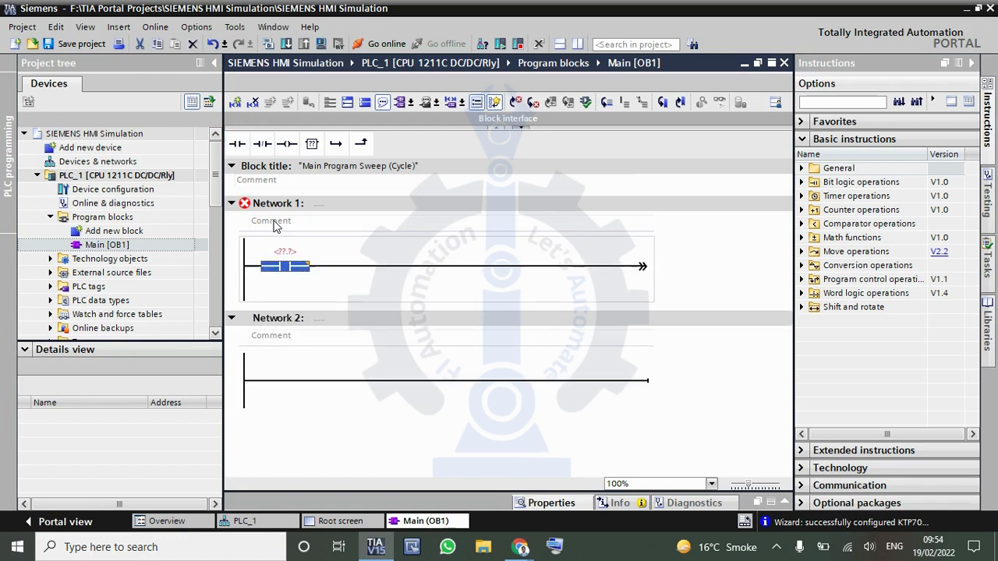
{"action": "left_click", "coordinate": [287, 144]}
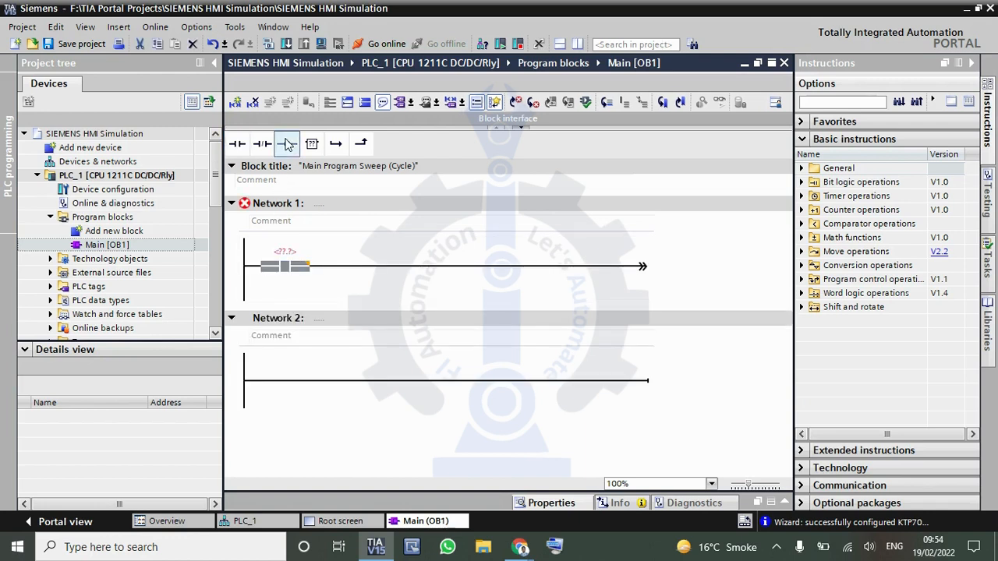
{"action": "double_click", "coordinate": [287, 252]}
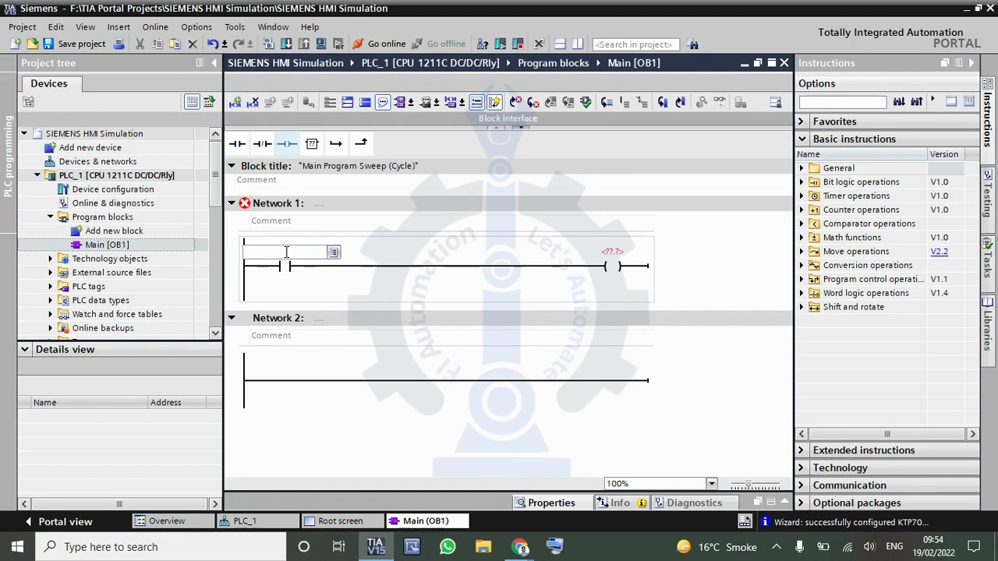
{"action": "type", "text": "m0.0"}
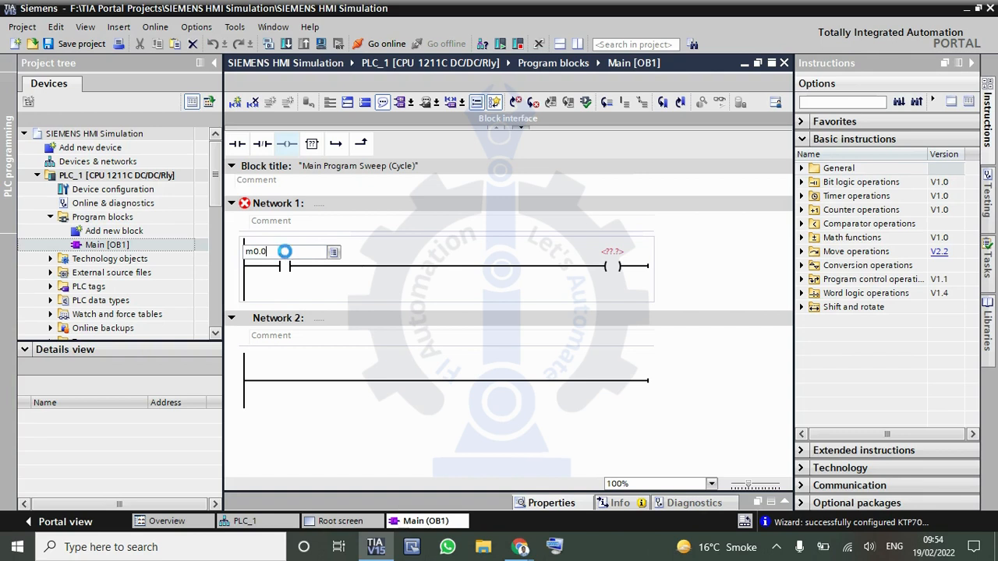
{"action": "key", "text": "Return"}
{"action": "type", "text": "q"}
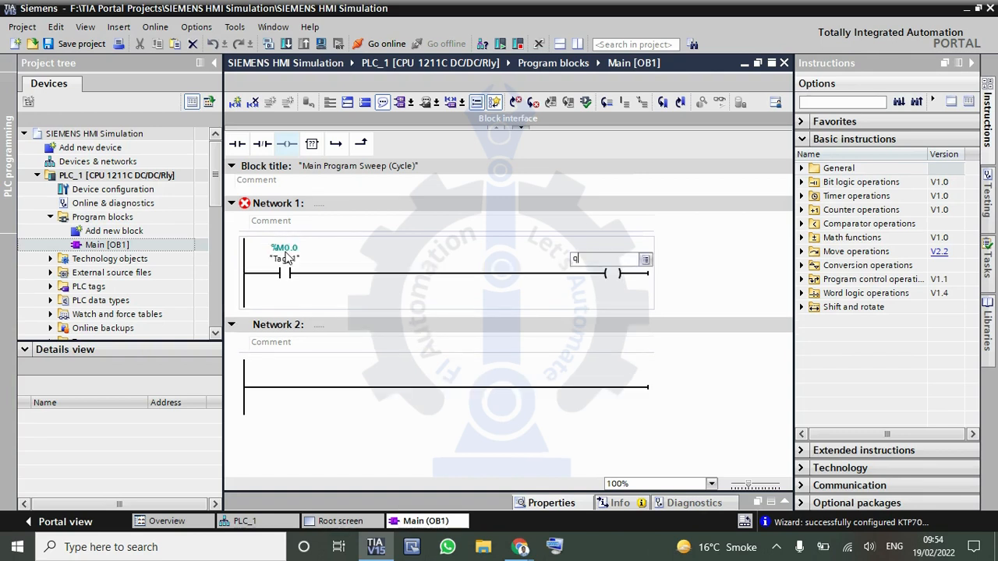
{"action": "type", "text": "0.0"}
{"action": "key", "text": "Return"}
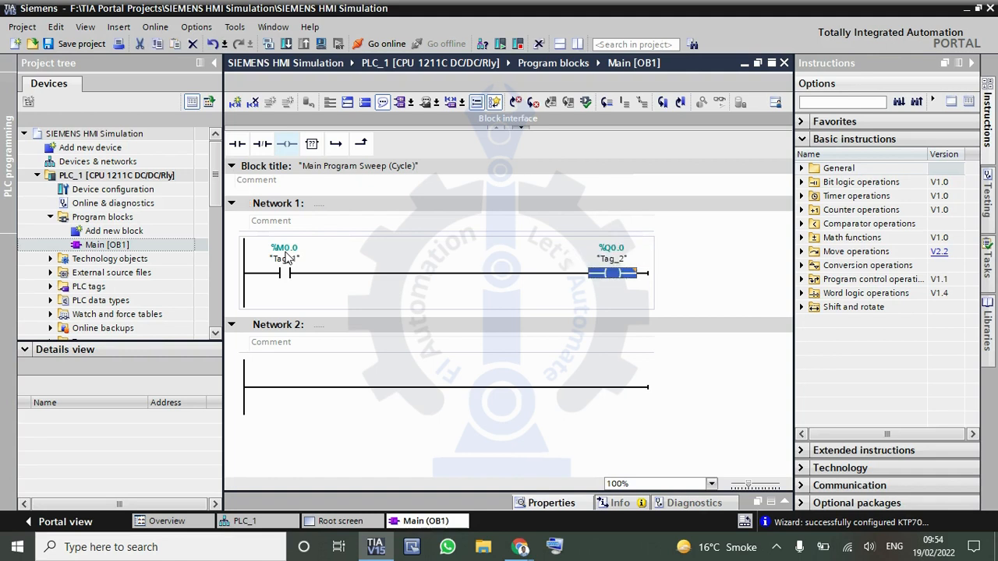
{"action": "left_click", "coordinate": [363, 249]}
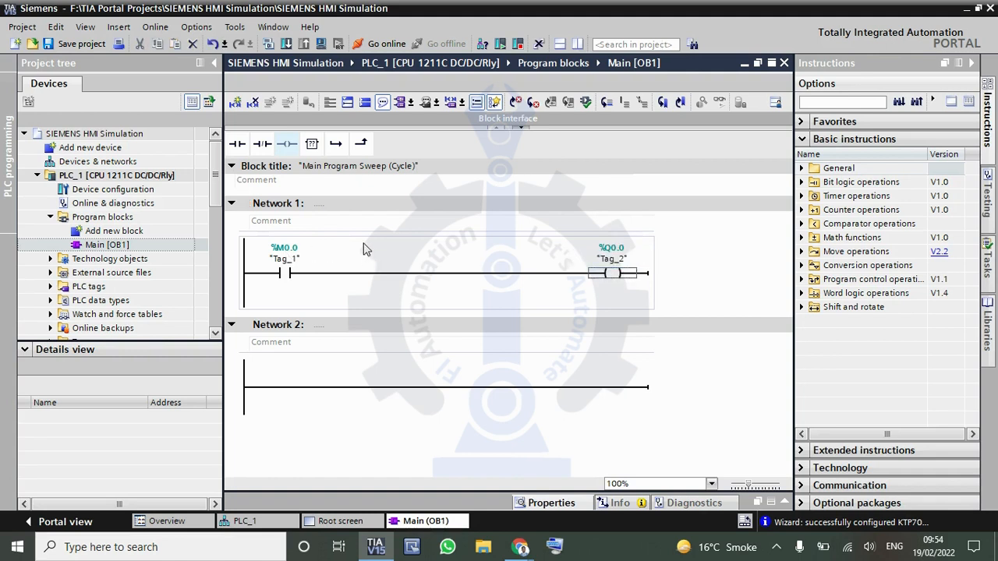
Compile the Main [OB1] program, start the PLC simulation and load PLC_1 into the simulated controller.
{"action": "left_click", "coordinate": [267, 43]}
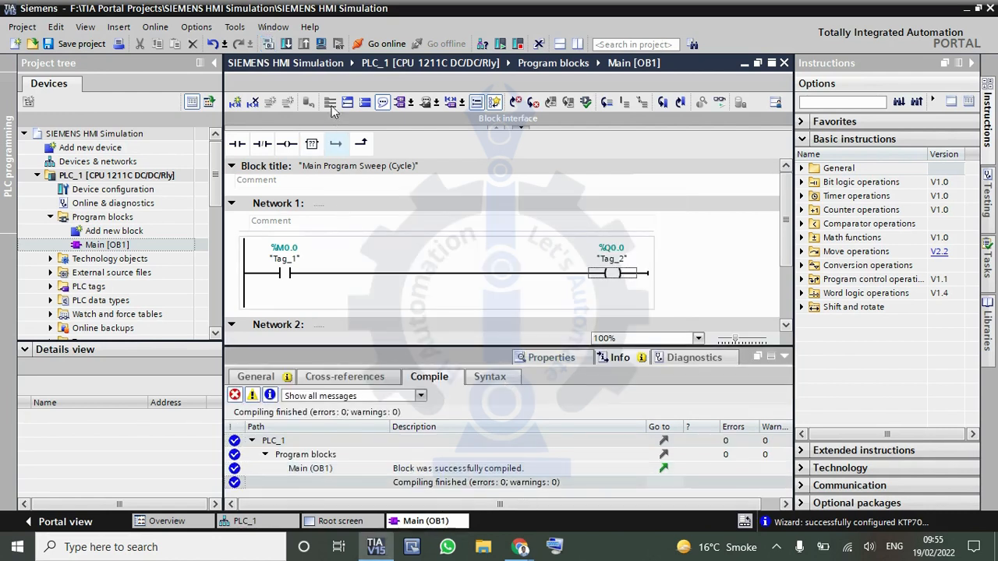
{"action": "left_click", "coordinate": [321, 44]}
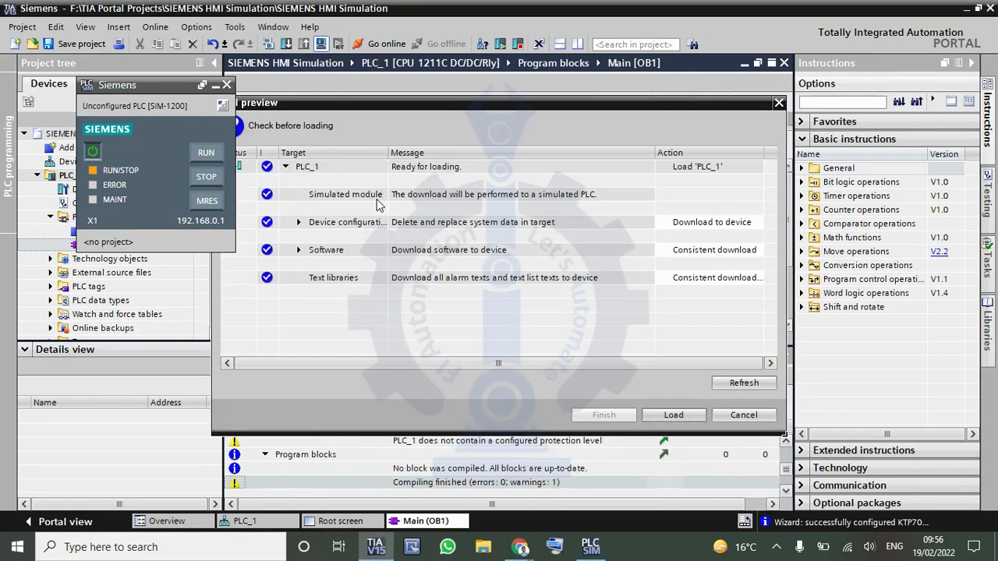
{"action": "left_click", "coordinate": [662, 416]}
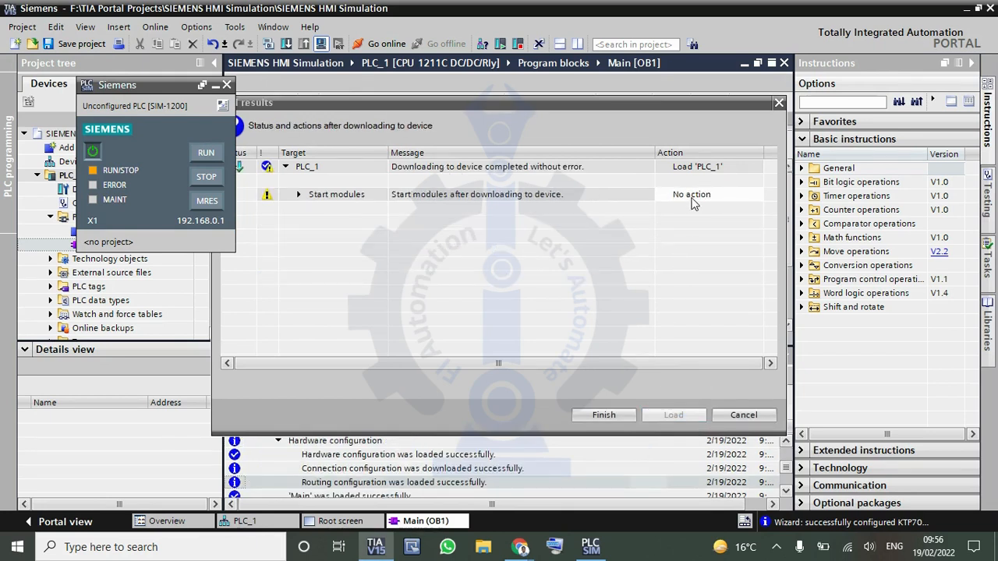
Set the post-download action to Start module and finish the download to the simulated PLC.
{"action": "left_click", "coordinate": [694, 196]}
{"action": "left_click", "coordinate": [694, 196]}
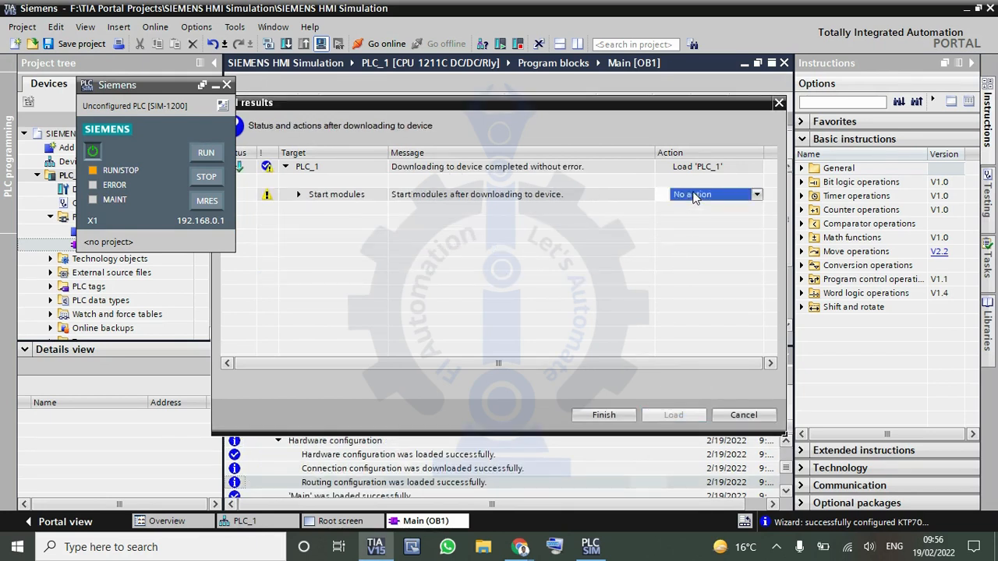
{"action": "left_click", "coordinate": [694, 219]}
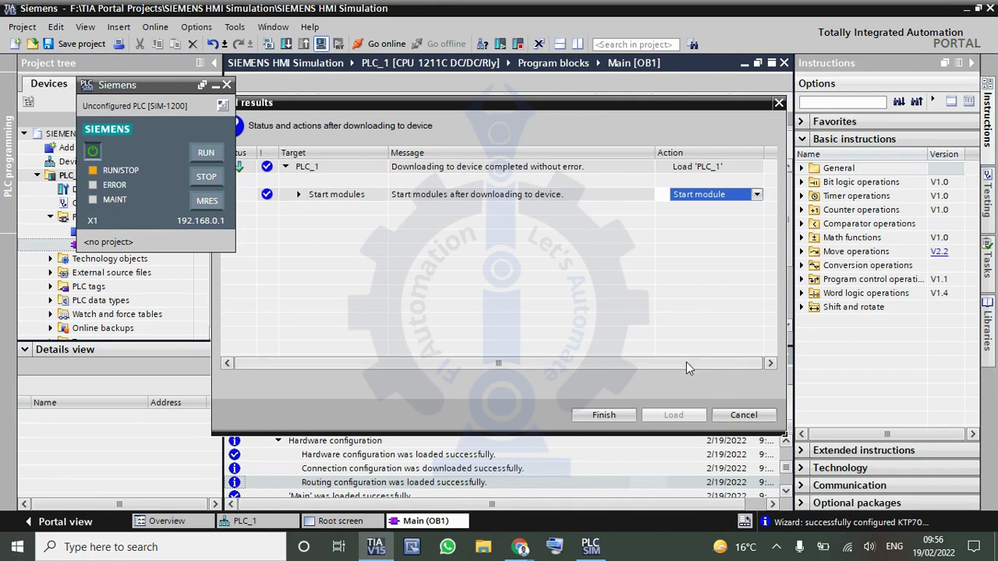
{"action": "left_click", "coordinate": [610, 416]}
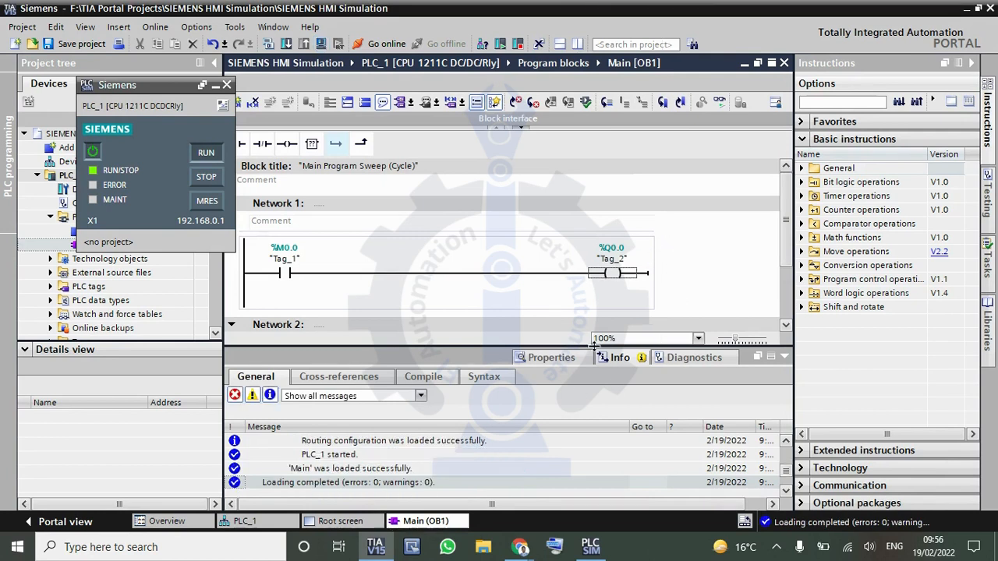
Monitor Main [OB1] online with the simulator window minimized, and modify the M0.0 contact in Network 1 to 1.
{"action": "left_click", "coordinate": [717, 102]}
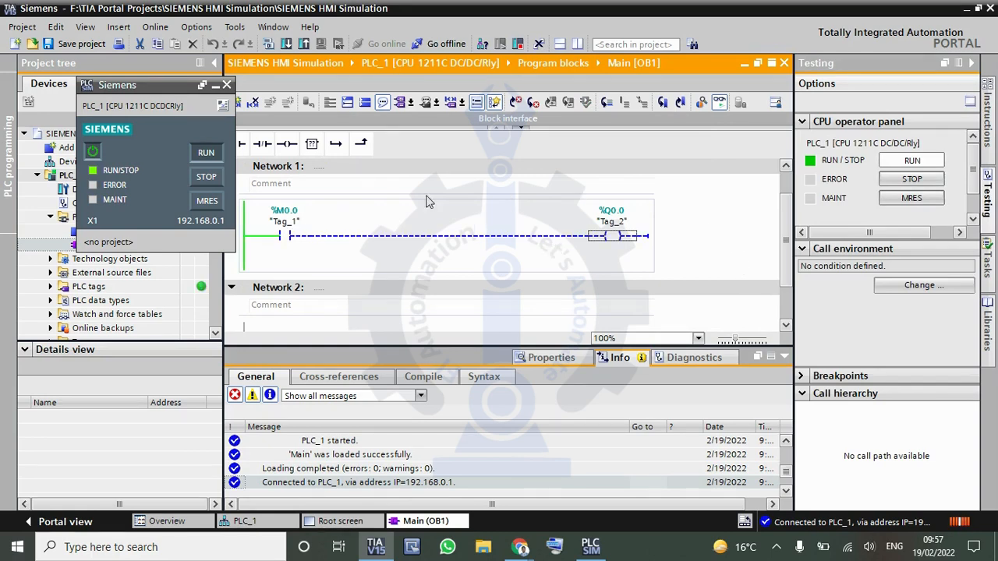
{"action": "left_click", "coordinate": [215, 85]}
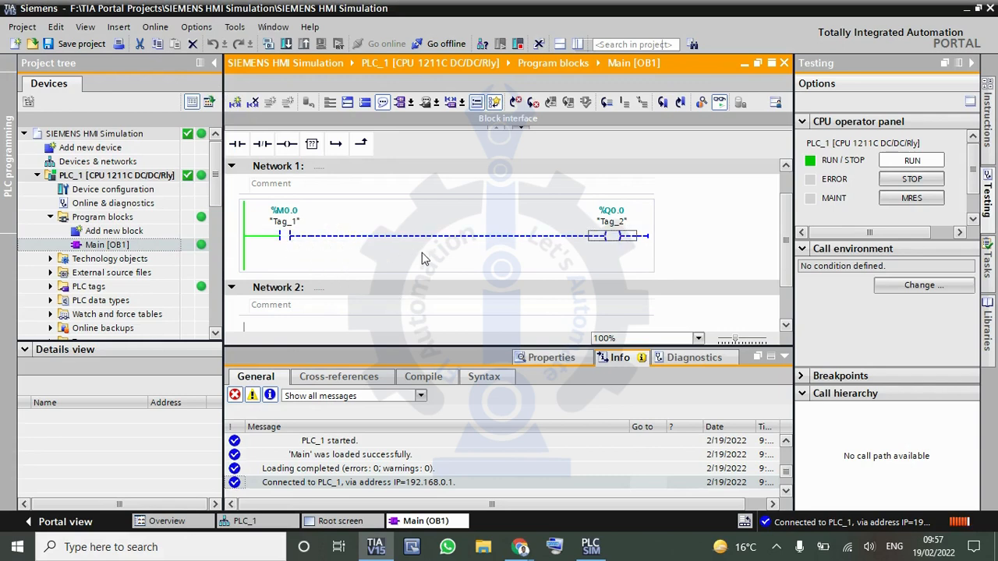
{"action": "left_click", "coordinate": [283, 237]}
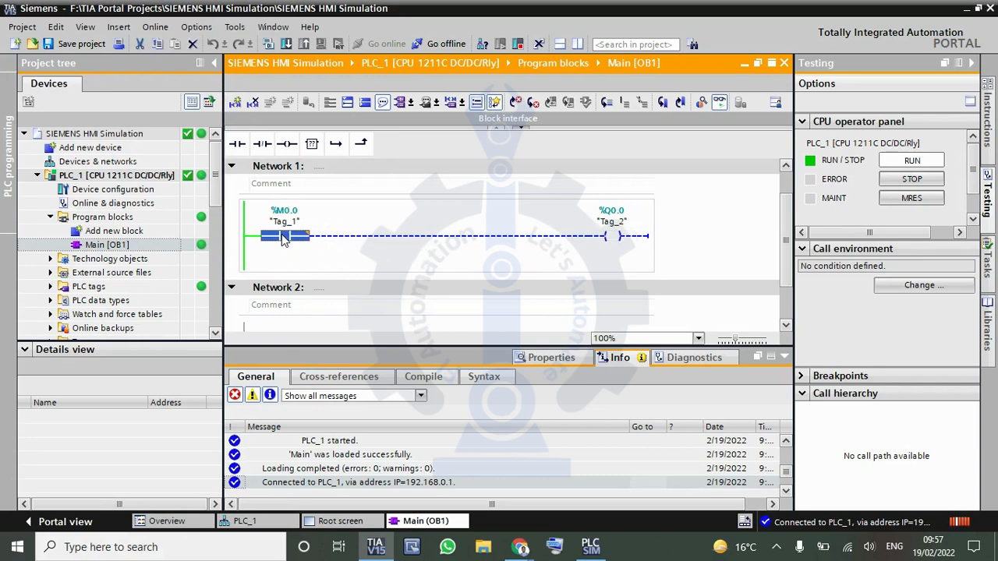
{"action": "right_click", "coordinate": [284, 239]}
{"action": "mouse_move", "coordinate": [381, 242]}
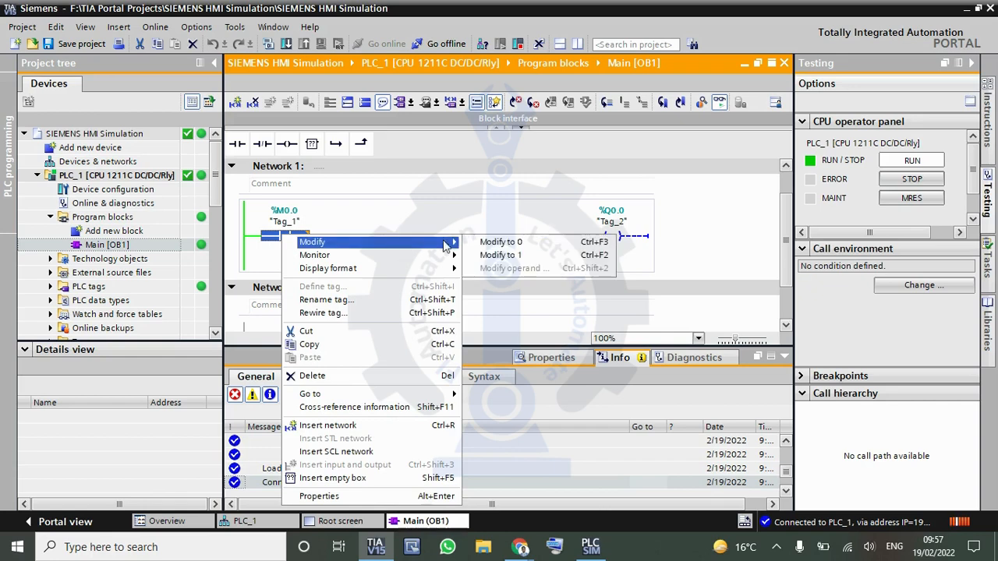
{"action": "left_click", "coordinate": [499, 255]}
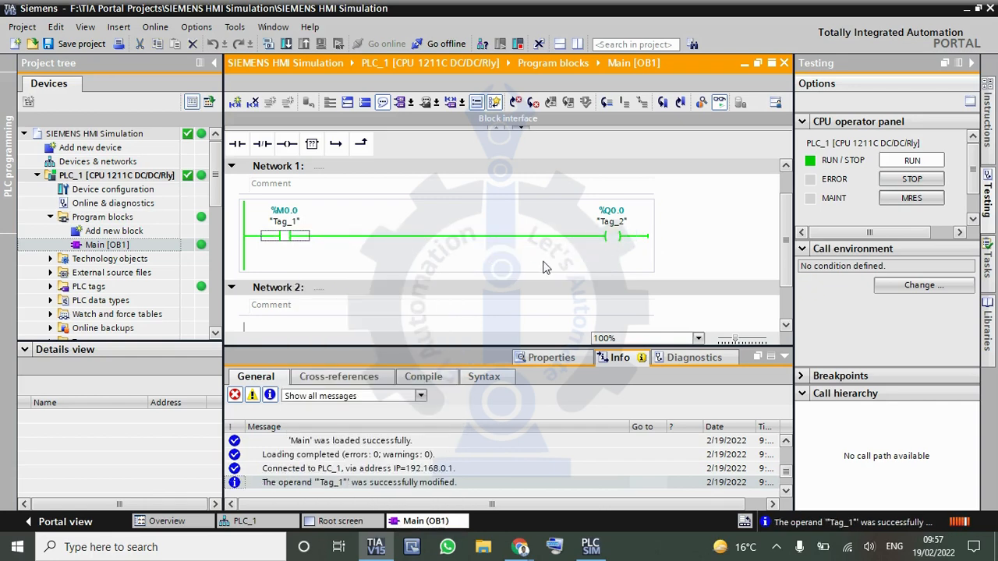
Modify the M0.0 contact in Network 1 to 0 and disconnect from PLC_1 by going offline.
{"action": "right_click", "coordinate": [283, 238]}
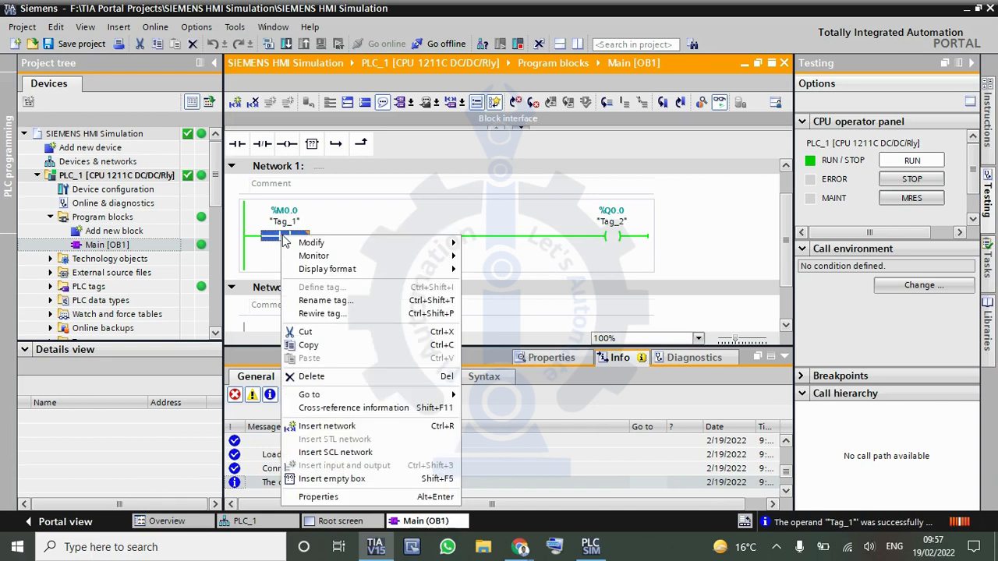
{"action": "mouse_move", "coordinate": [435, 245]}
{"action": "left_click", "coordinate": [483, 244]}
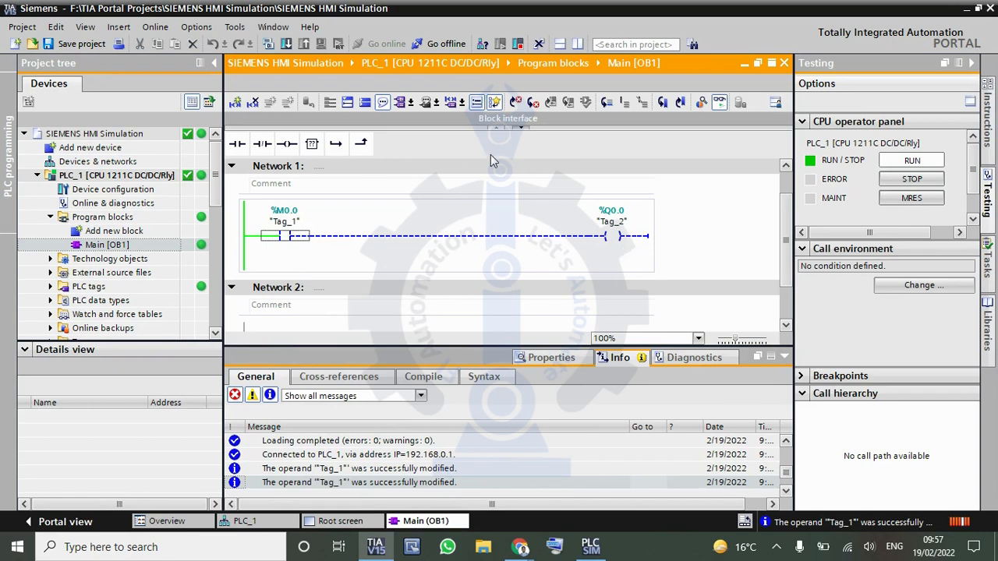
{"action": "left_click", "coordinate": [455, 43]}
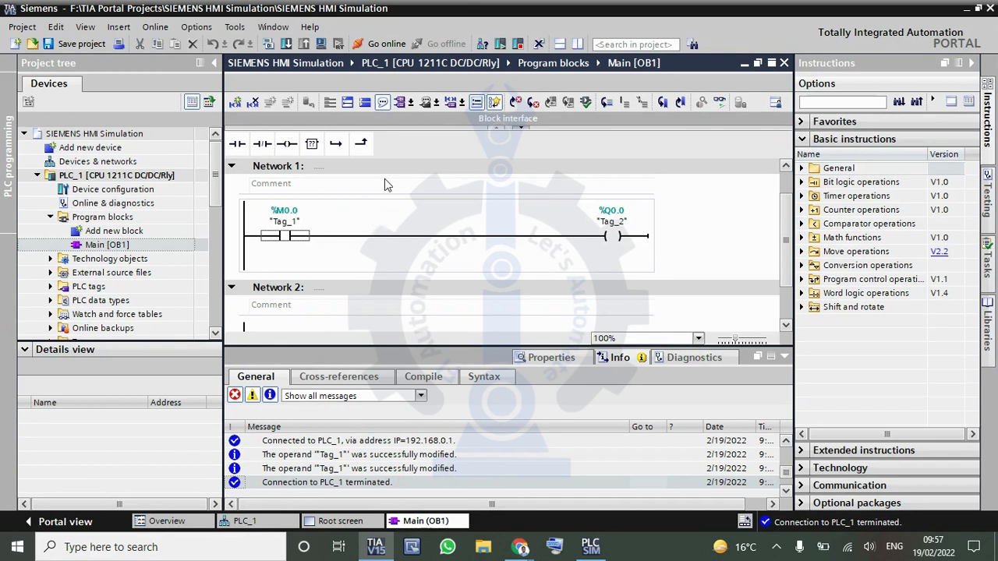
Open the project's Devices & networks view and collapse the PLC_1 branch in the project tree.
{"action": "left_click", "coordinate": [90, 164]}
{"action": "left_click", "coordinate": [87, 161]}
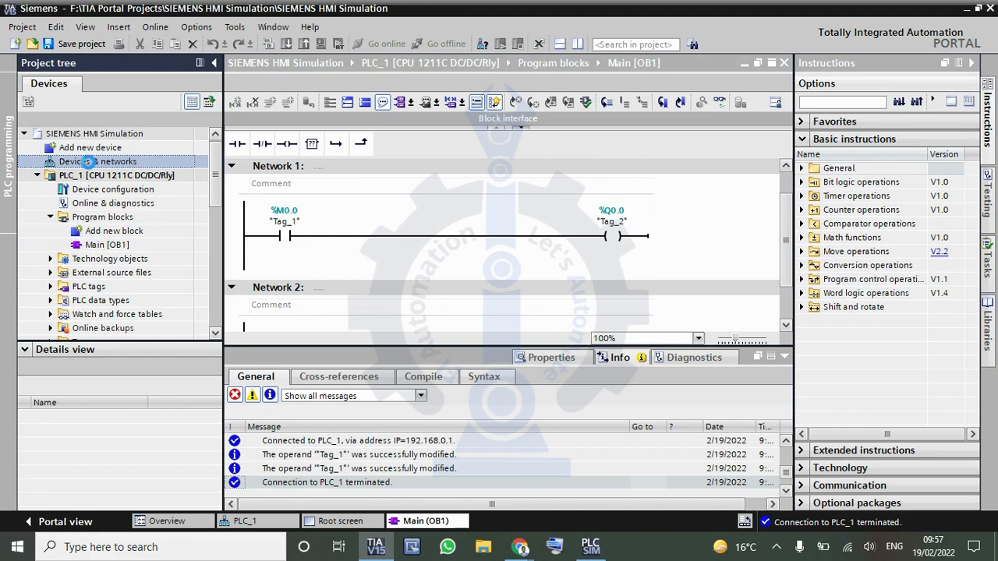
{"action": "double_click", "coordinate": [88, 161]}
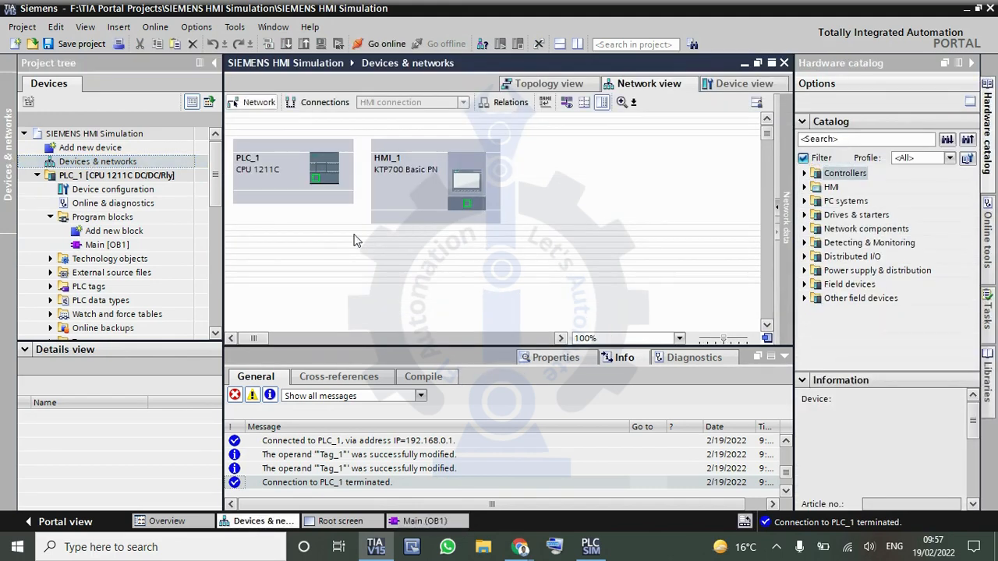
{"action": "left_click", "coordinate": [37, 175]}
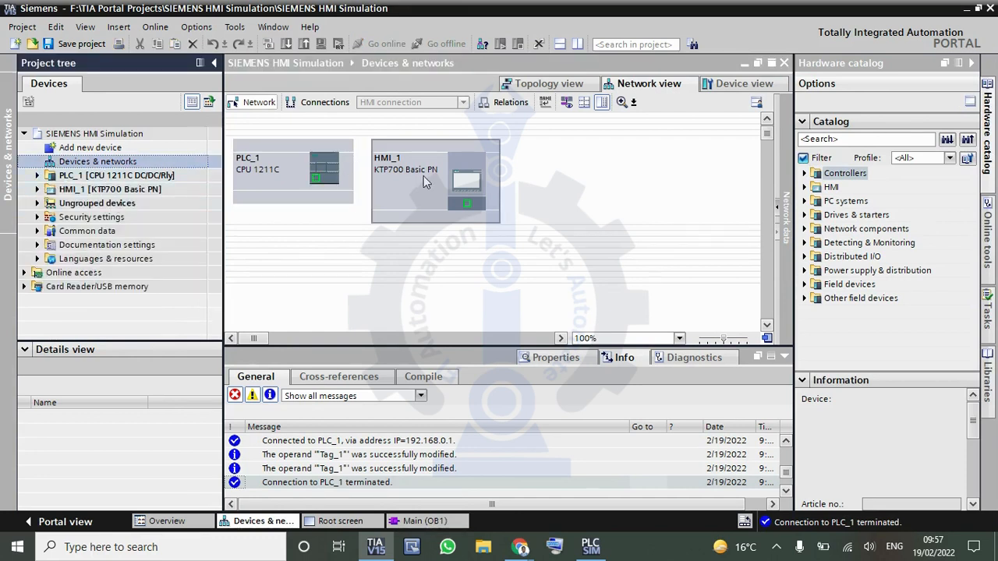
Create an HMI connection from the HMI_1 network port to the PLC_1 port, and compile PLC_1.
{"action": "left_click", "coordinate": [319, 105]}
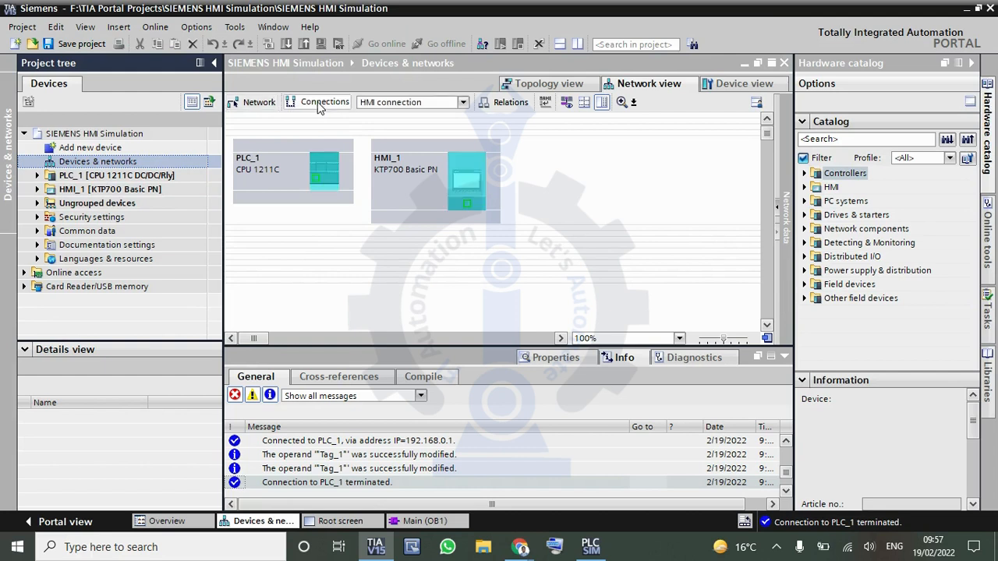
{"action": "left_click", "coordinate": [382, 105]}
{"action": "left_click", "coordinate": [384, 107]}
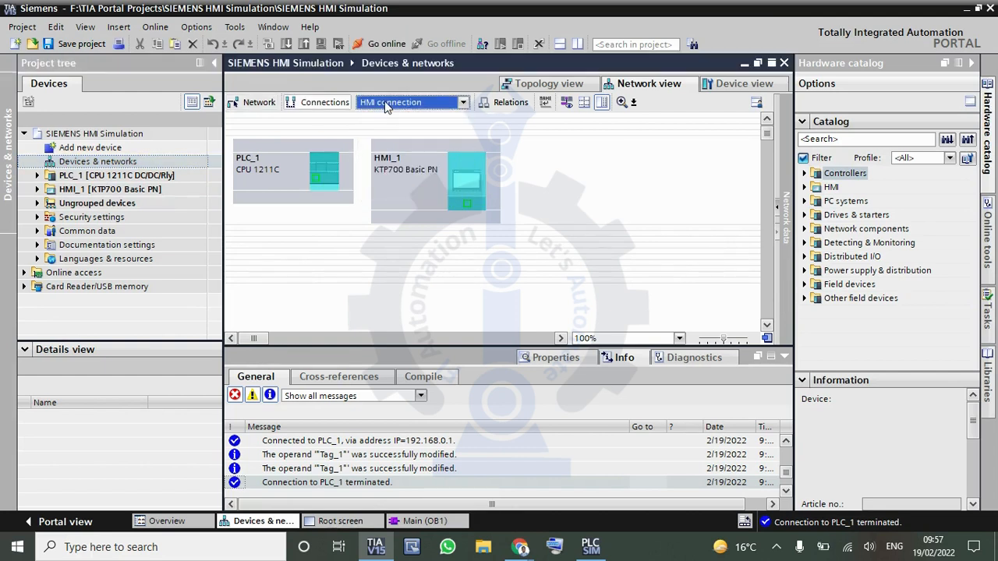
{"action": "left_click", "coordinate": [466, 204]}
{"action": "left_click_drag", "start_coordinate": [385, 201], "coordinate": [316, 178]}
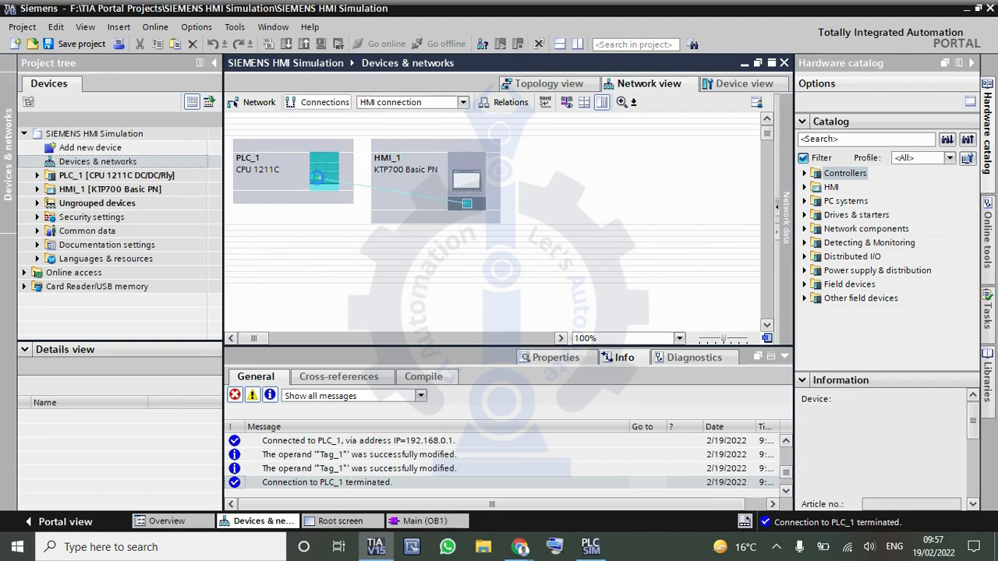
{"action": "left_click_drag", "start_coordinate": [317, 177], "coordinate": [318, 183]}
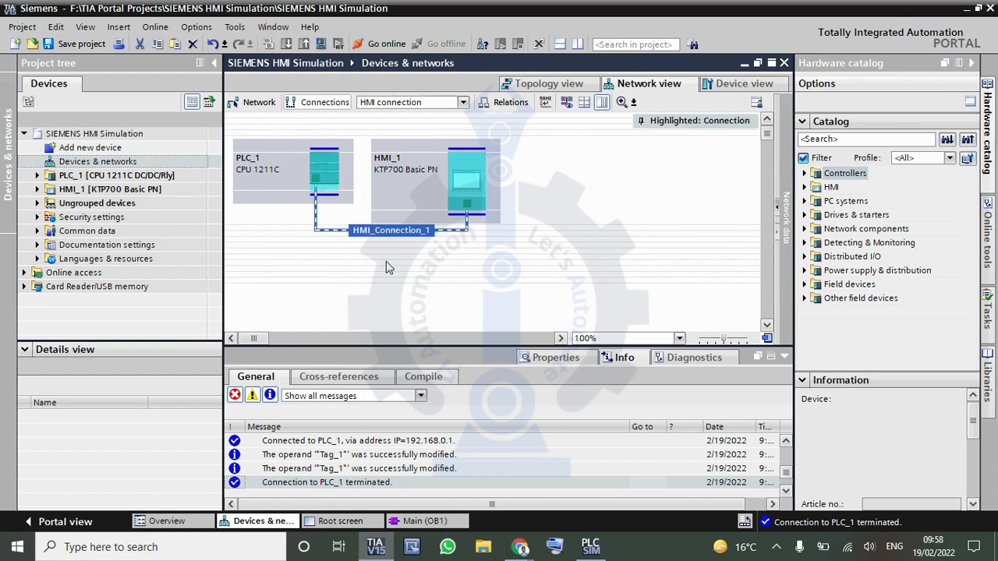
{"action": "left_click", "coordinate": [282, 183]}
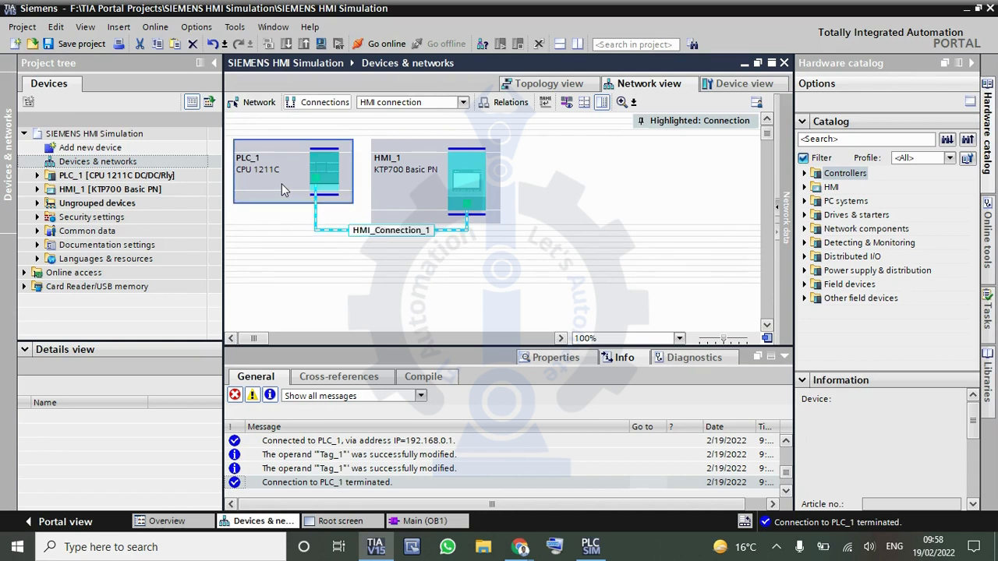
{"action": "key", "text": "ctrl+b"}
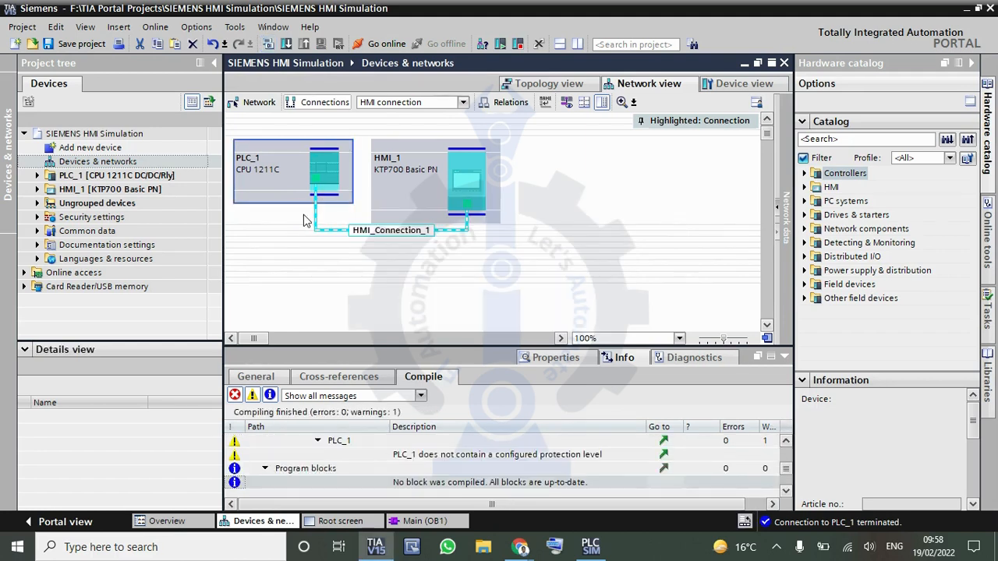
Open the Root screen of HMI_1 for editing at 75% zoom with the inspector window collapsed.
{"action": "left_click", "coordinate": [40, 192]}
{"action": "left_click", "coordinate": [38, 190]}
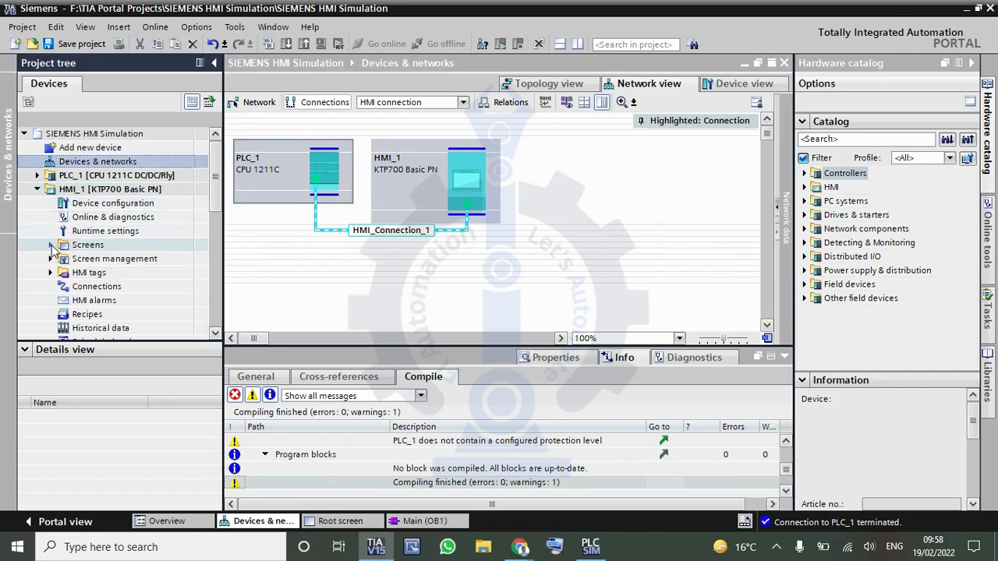
{"action": "left_click", "coordinate": [50, 245]}
{"action": "double_click", "coordinate": [121, 274]}
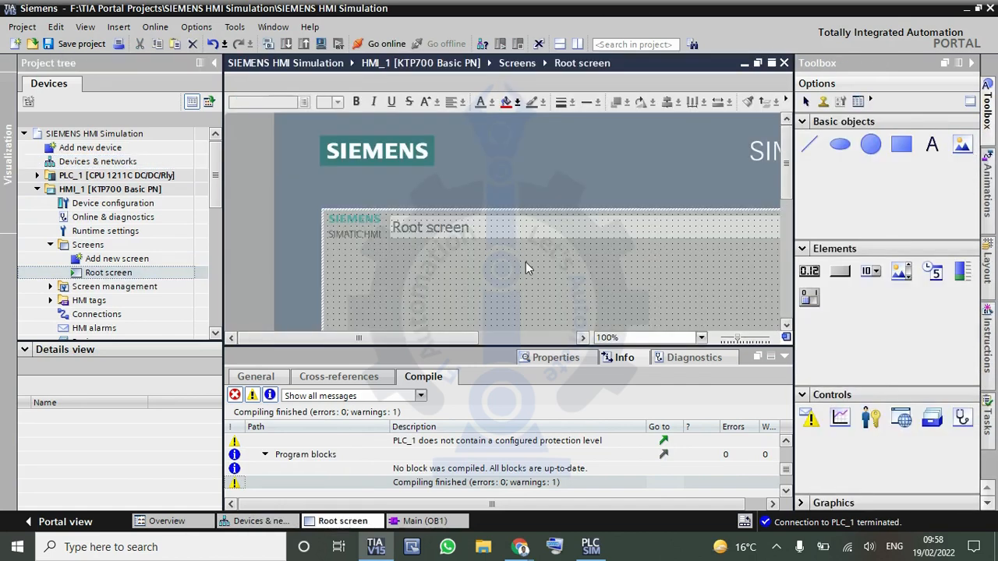
{"action": "left_click", "coordinate": [701, 338]}
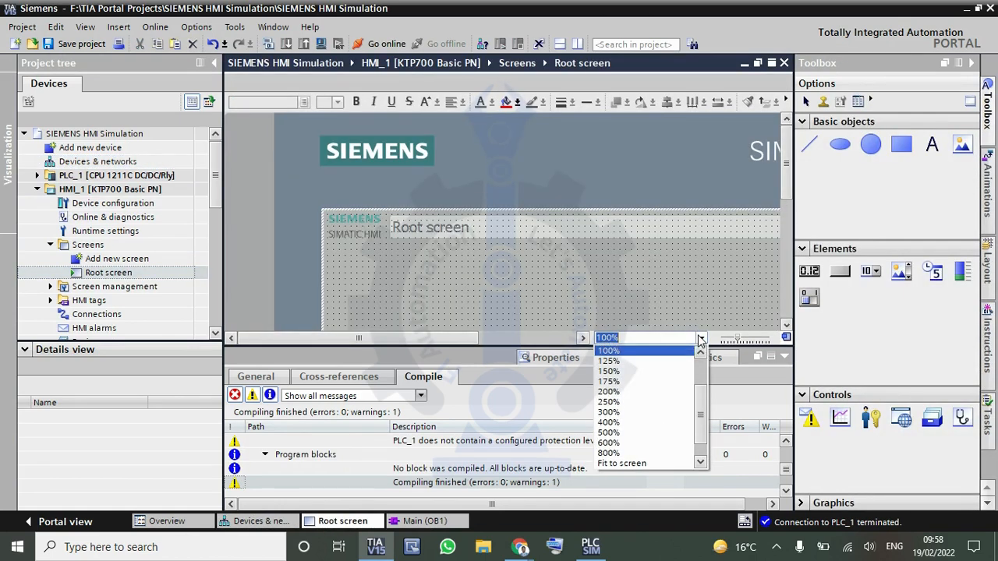
{"action": "left_click", "coordinate": [704, 355]}
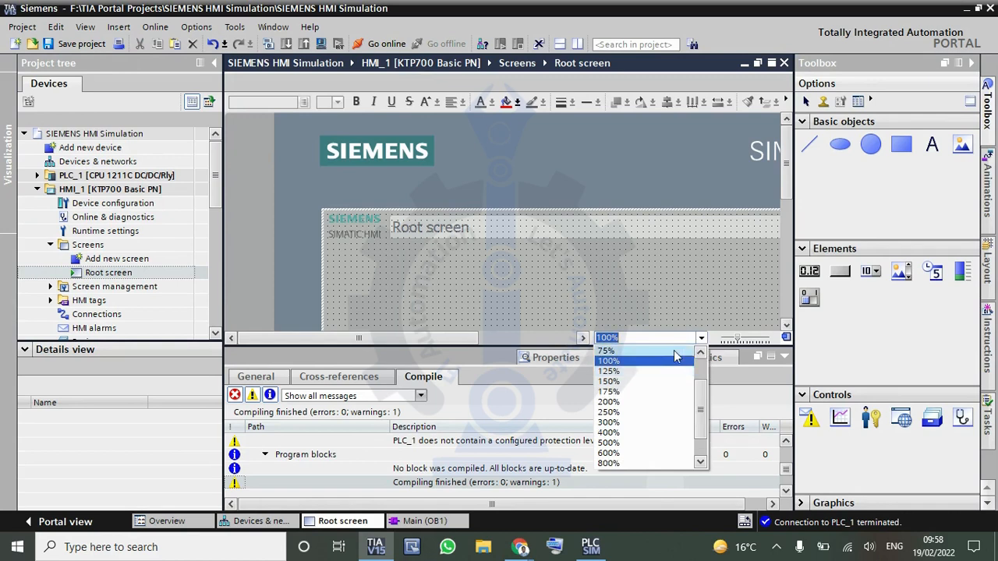
{"action": "left_click", "coordinate": [607, 351]}
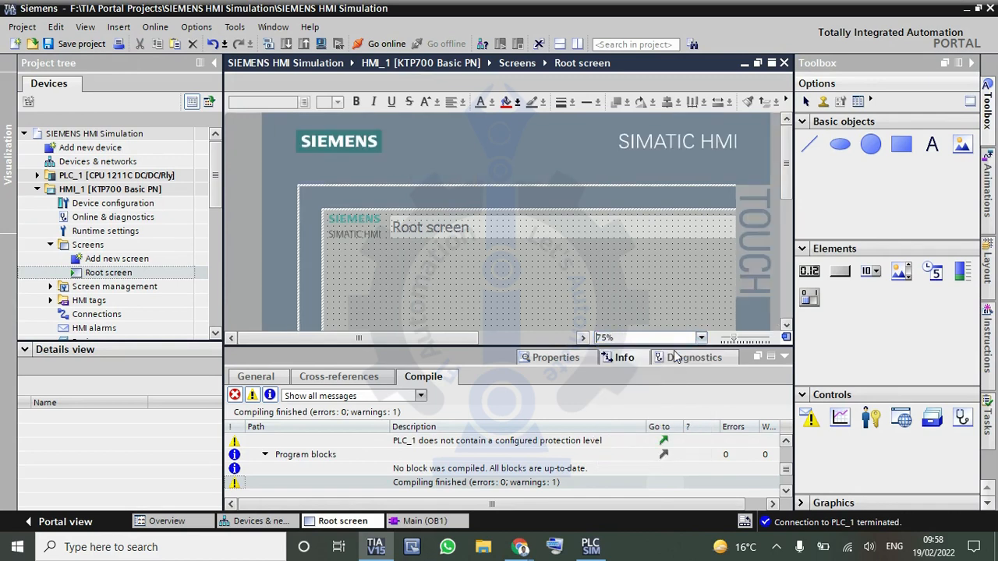
{"action": "left_click", "coordinate": [784, 356]}
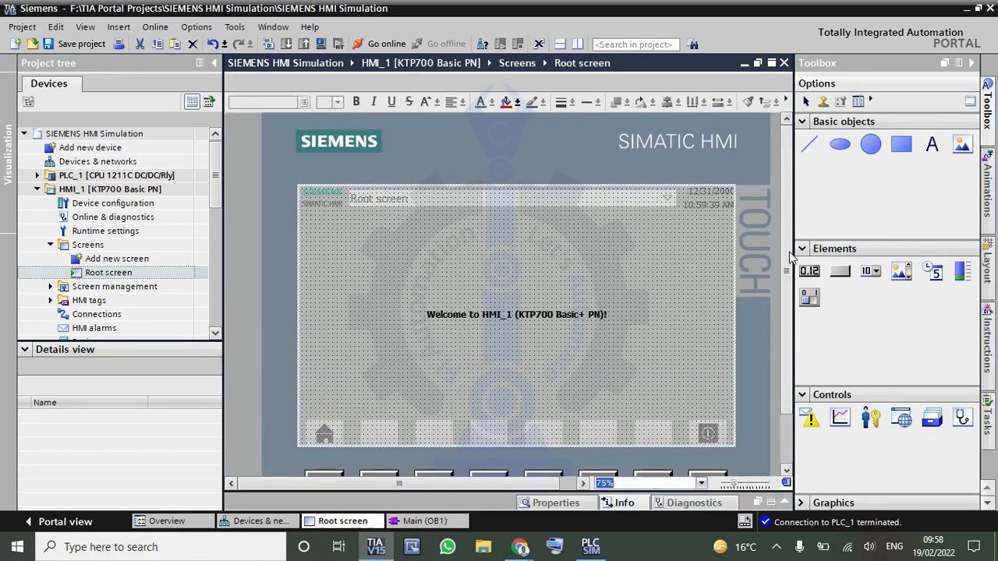
{"action": "scroll", "coordinate": [790, 265], "scroll_direction": "down", "scroll_amount": 1}
{"action": "scroll", "coordinate": [789, 266], "scroll_direction": "up", "scroll_amount": 1}
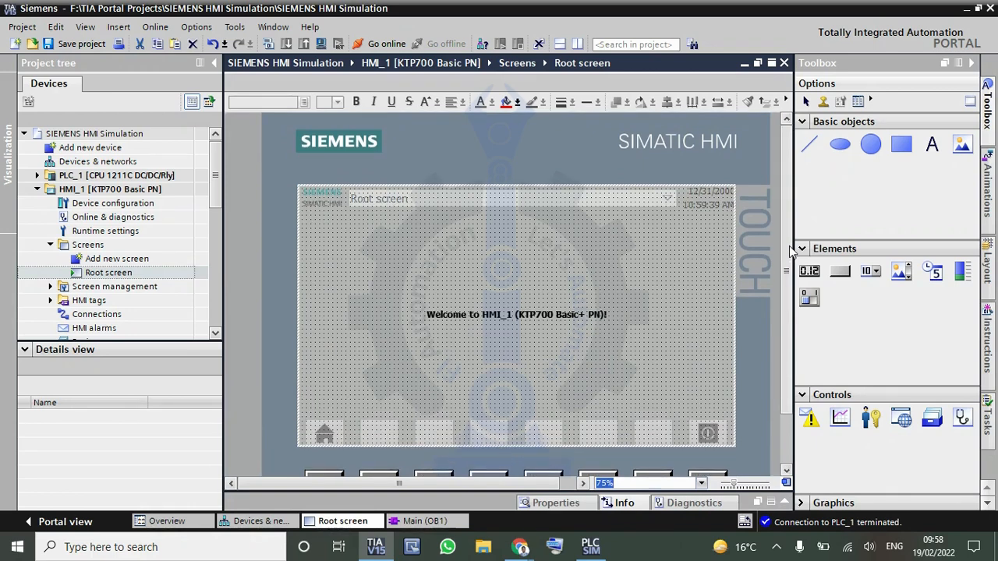
Move the "Welcome to HMI_1" text from the middle of the Root screen up into its header bar.
{"action": "left_click", "coordinate": [515, 312]}
{"action": "left_click_drag", "start_coordinate": [514, 312], "coordinate": [515, 199]}
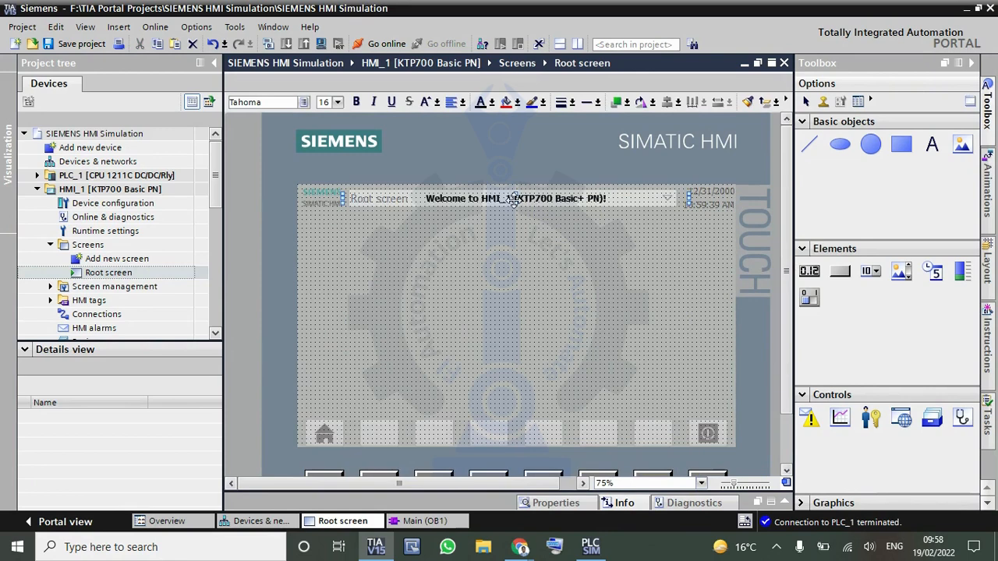
{"action": "left_click", "coordinate": [650, 287]}
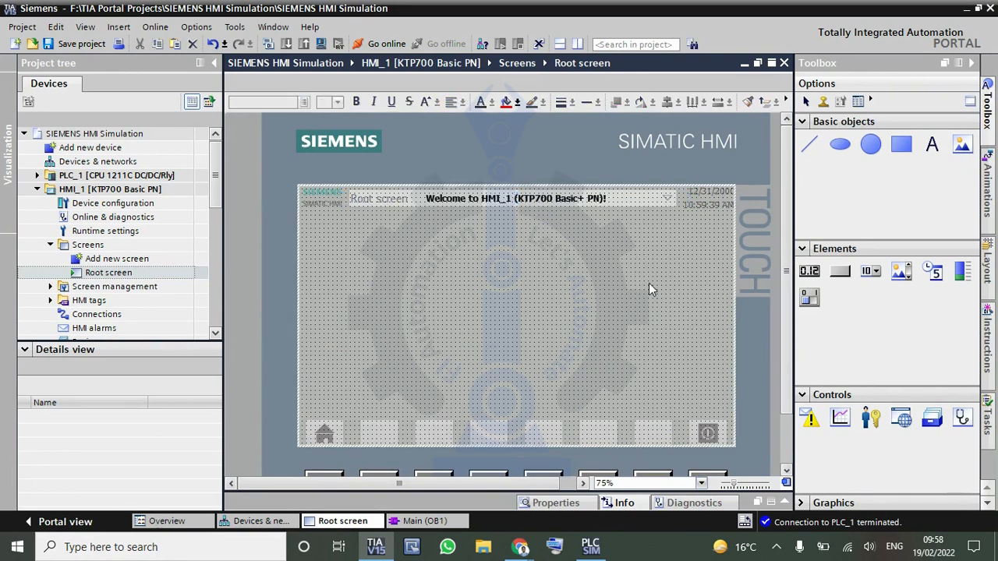
Place a button labelled "Start" in the upper-left part of the Root screen and enlarge it.
{"action": "left_click", "coordinate": [840, 273]}
{"action": "left_click_drag", "start_coordinate": [842, 279], "coordinate": [450, 270]}
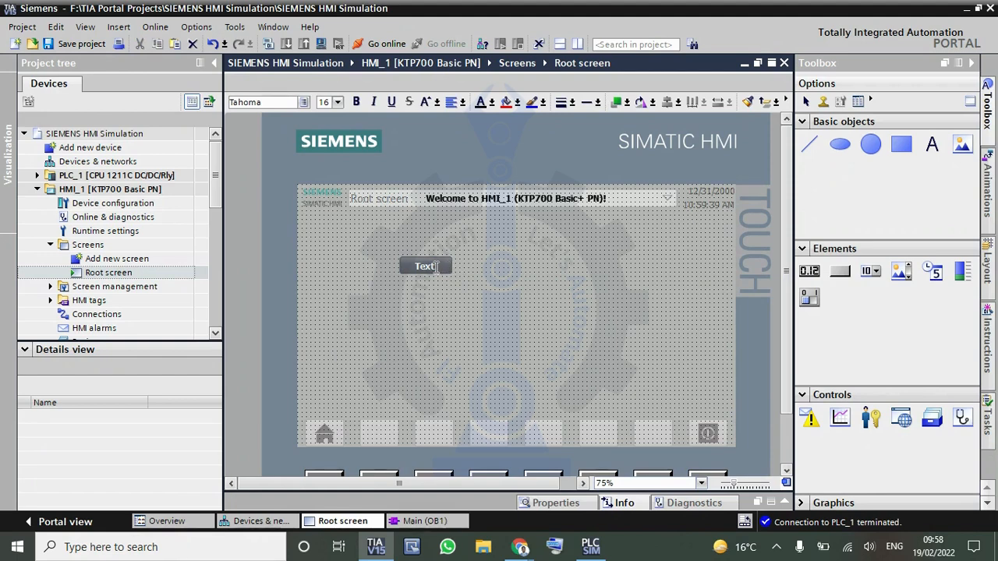
{"action": "type", "text": "T"}
{"action": "type", "text": "Start"}
{"action": "left_click", "coordinate": [445, 265]}
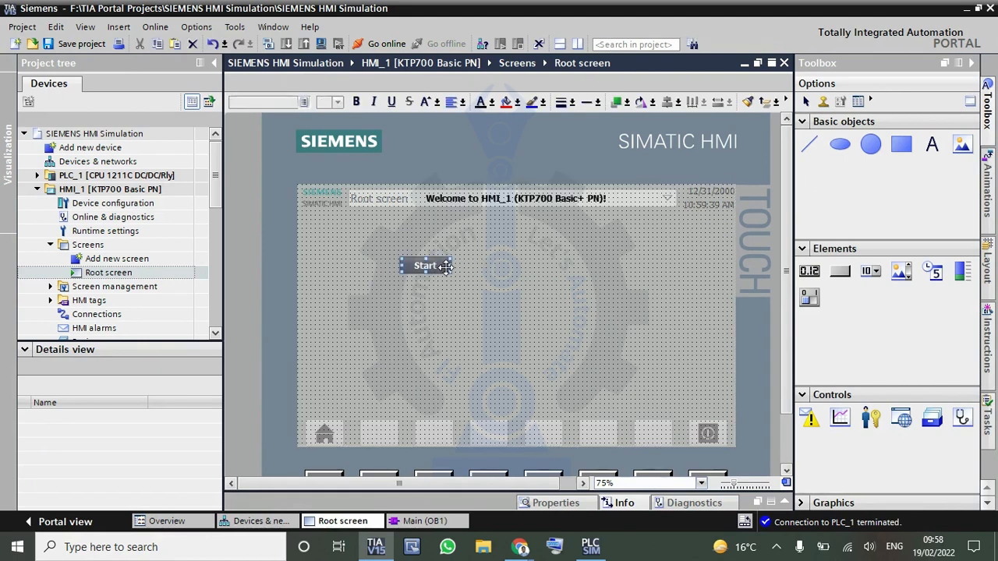
{"action": "left_click_drag", "start_coordinate": [447, 270], "coordinate": [473, 294]}
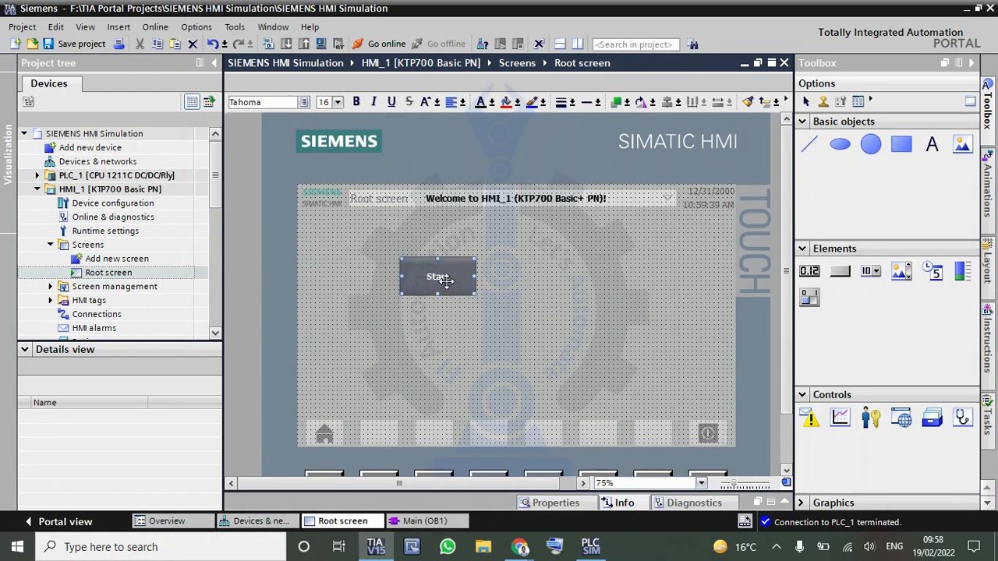
Set the Start button's label font size to 36.
{"action": "double_click", "coordinate": [445, 281]}
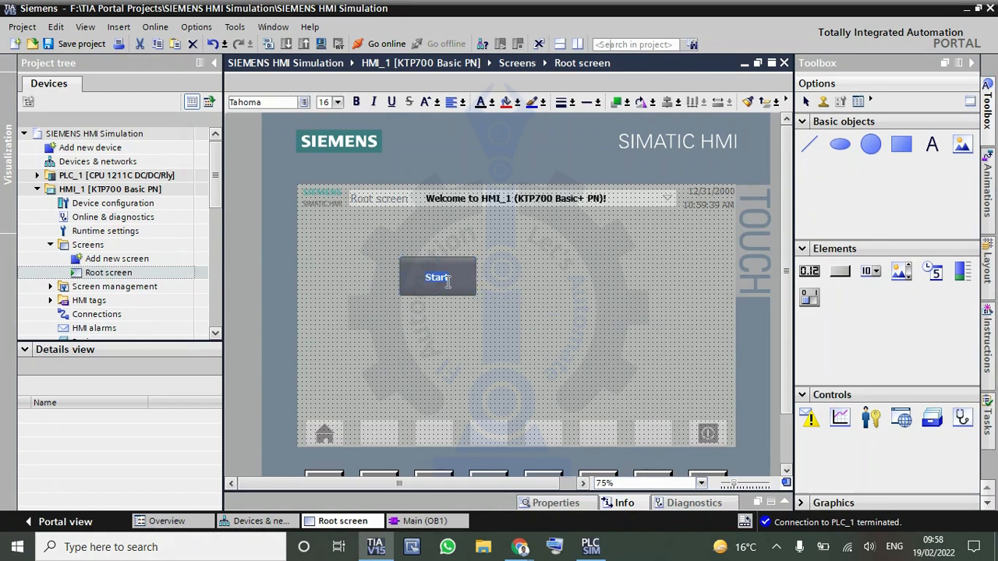
{"action": "left_click", "coordinate": [338, 104]}
{"action": "left_click", "coordinate": [338, 103]}
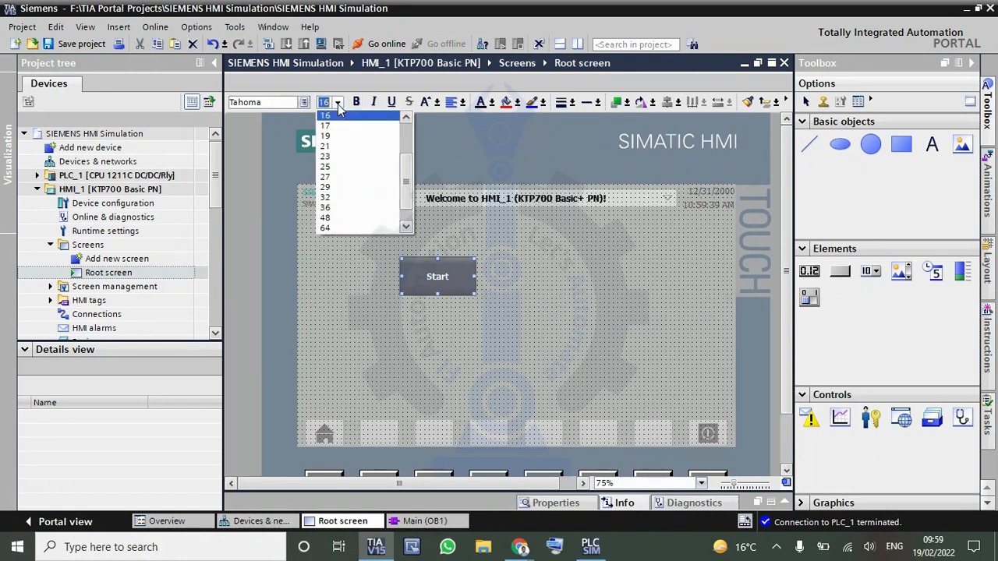
{"action": "left_click", "coordinate": [333, 210]}
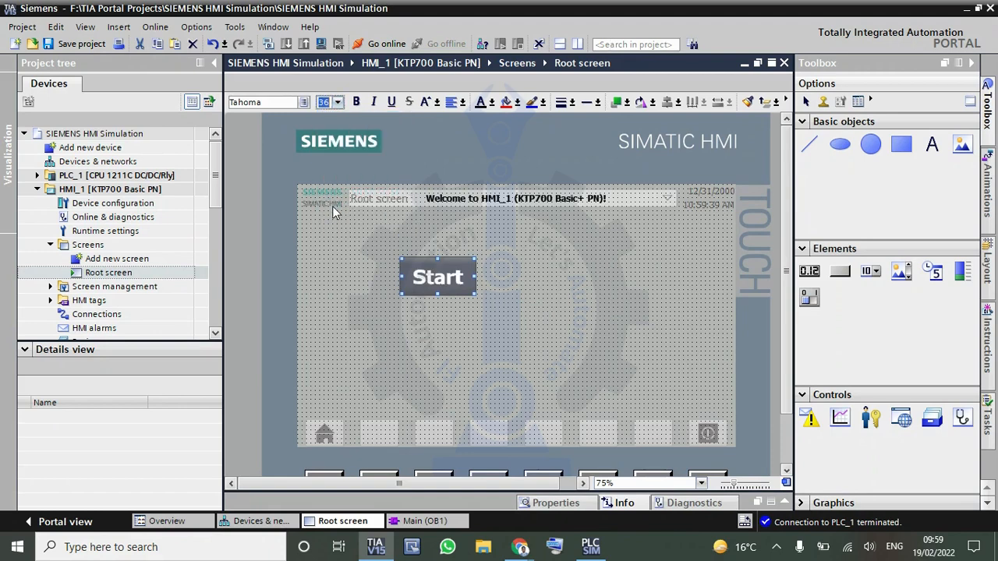
Place a circle beside the Start button on the Root screen and enlarge it to roughly the button's height.
{"action": "left_click", "coordinate": [753, 226]}
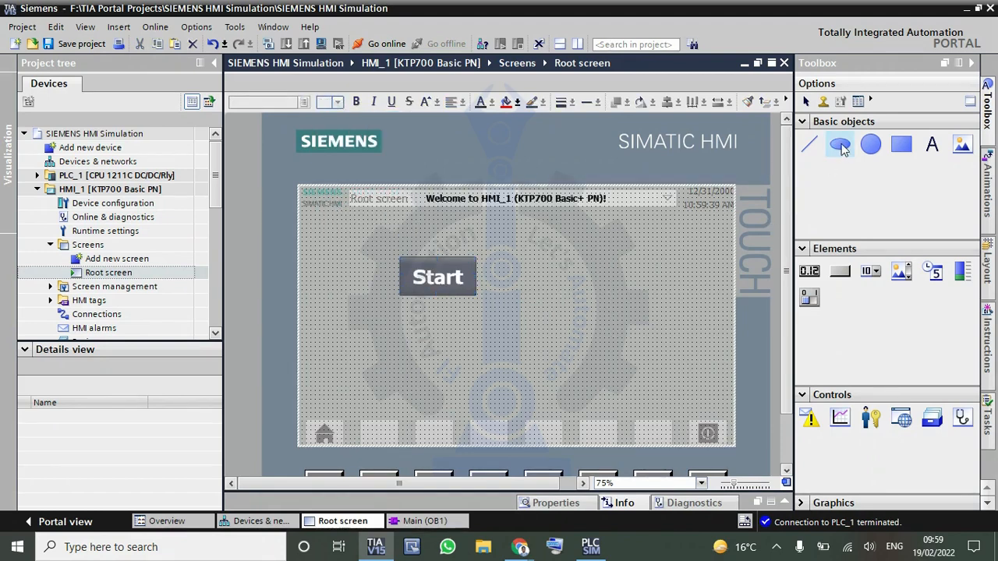
{"action": "left_click", "coordinate": [871, 146]}
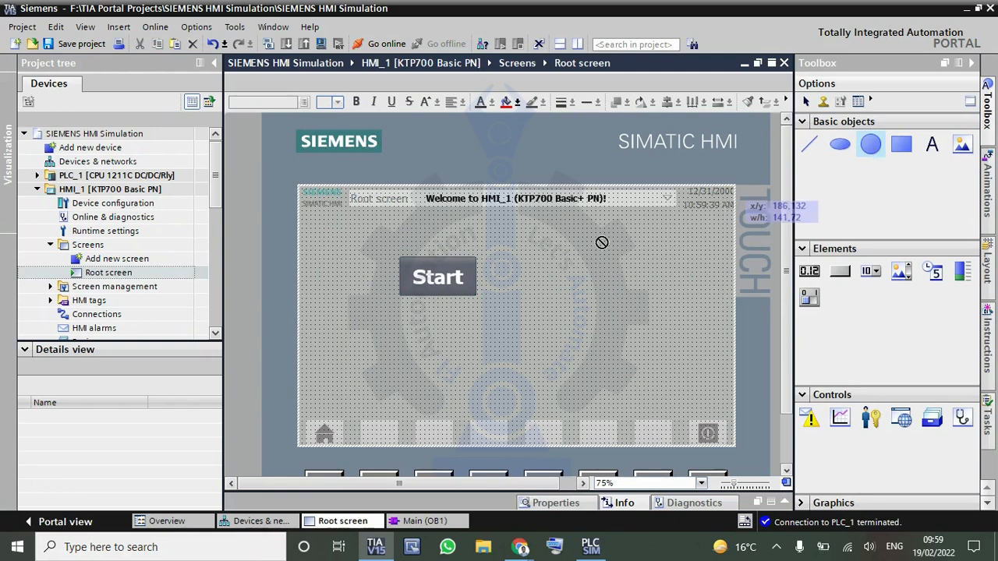
{"action": "left_click", "coordinate": [525, 271]}
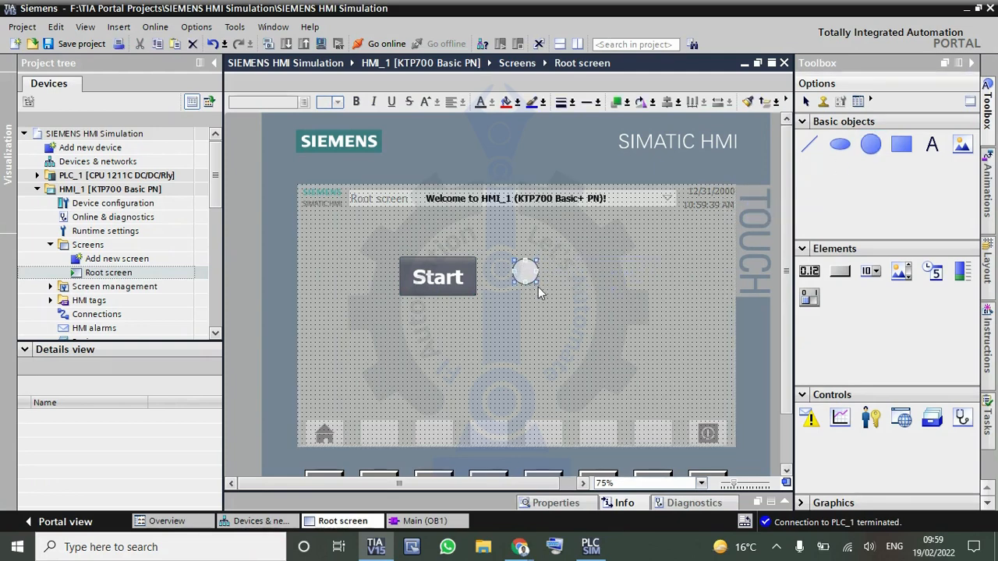
{"action": "mouse_move", "coordinate": [541, 283]}
{"action": "left_mouse_down"}
{"action": "mouse_move", "coordinate": [569, 307]}
{"action": "mouse_move", "coordinate": [545, 283]}
{"action": "left_mouse_up"}
{"action": "left_click", "coordinate": [612, 282]}
Assign the InvertBit system function to the Start button's Click event.
{"action": "left_click", "coordinate": [427, 277]}
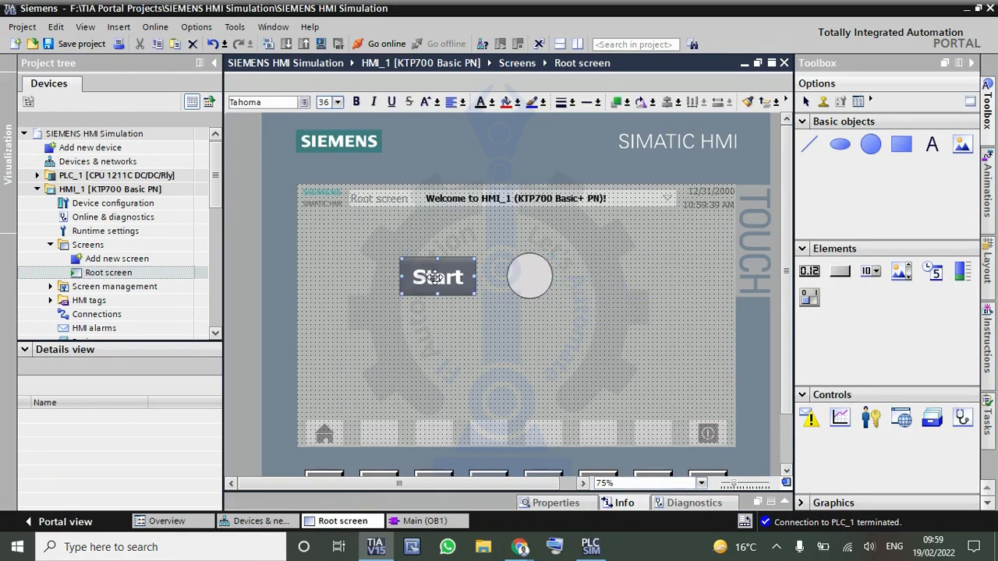
{"action": "left_click", "coordinate": [559, 501]}
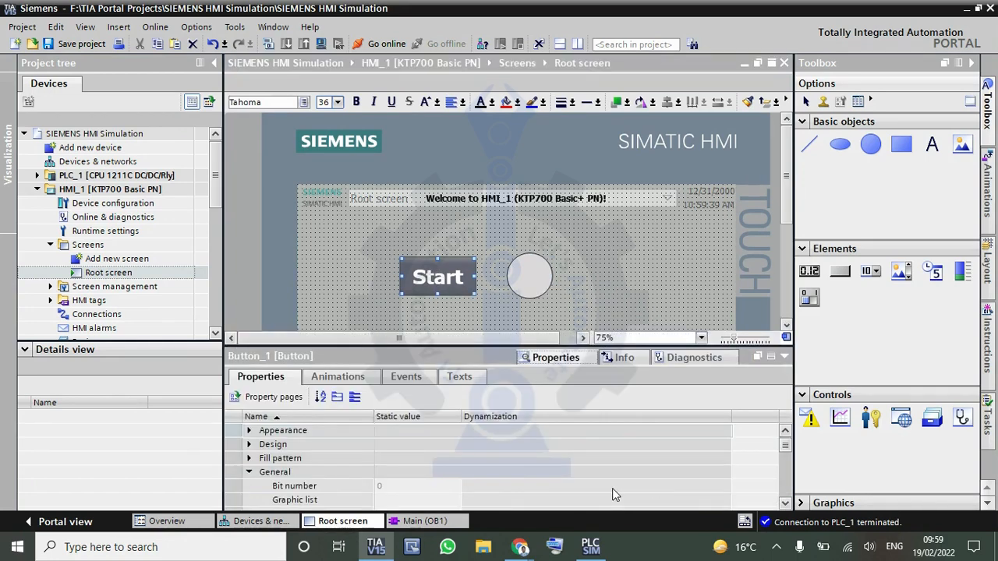
{"action": "left_click", "coordinate": [399, 376]}
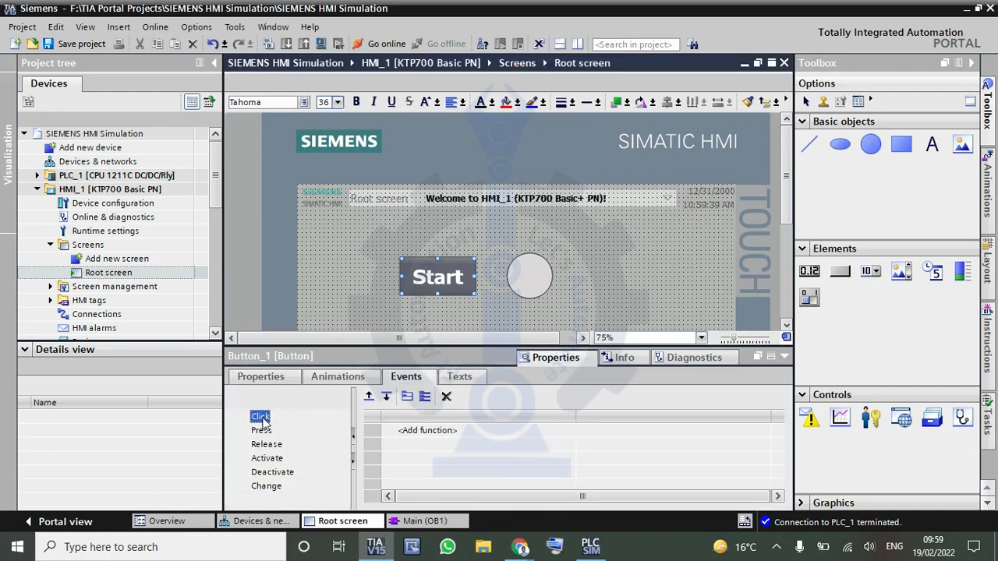
{"action": "left_click", "coordinate": [415, 433]}
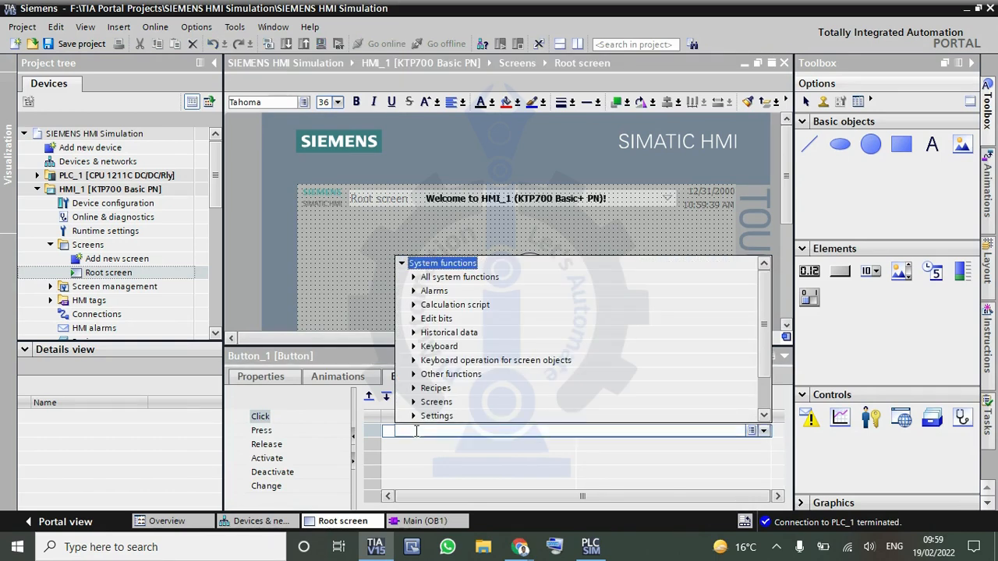
{"action": "type", "text": "o"}
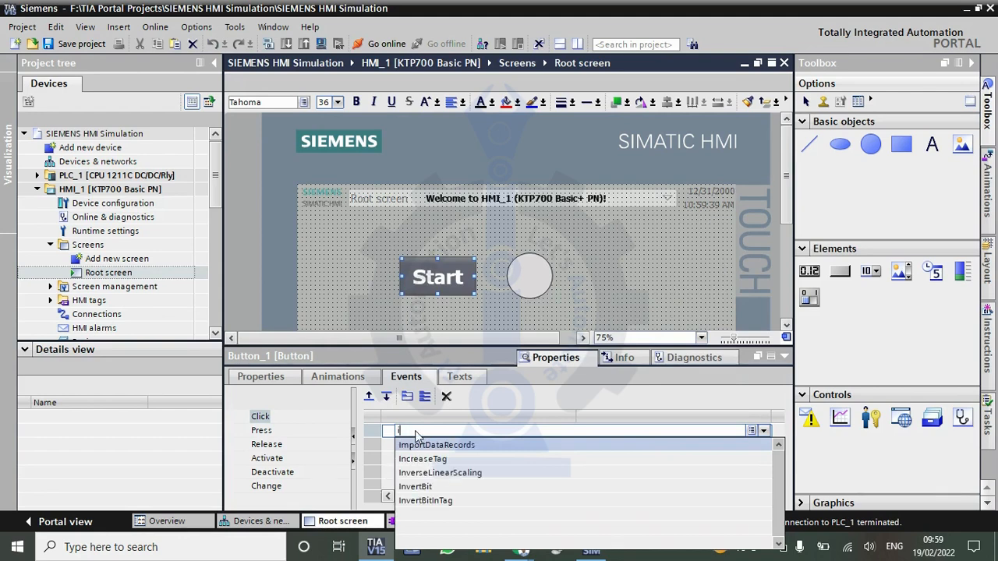
{"action": "type", "text": "n"}
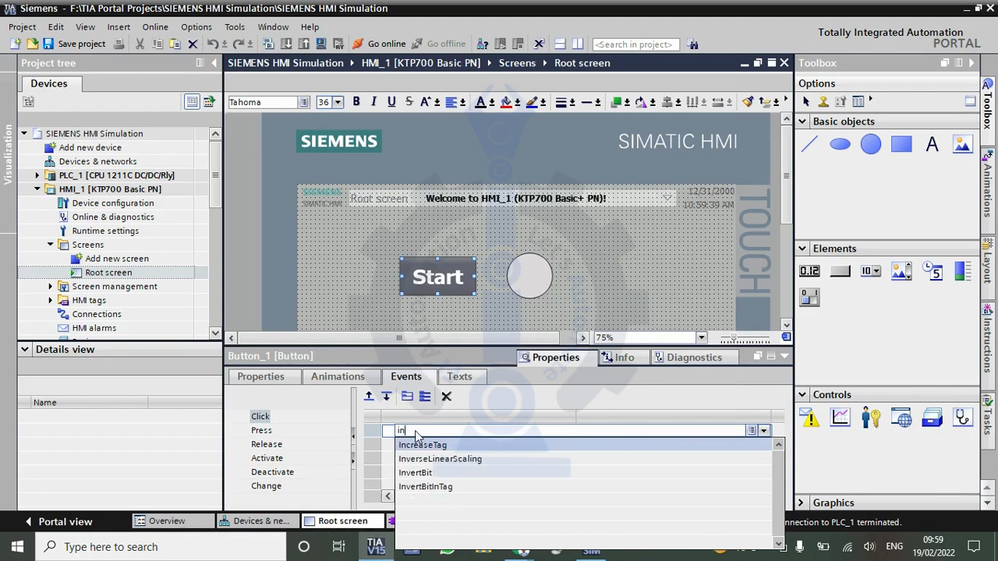
{"action": "left_click", "coordinate": [421, 473]}
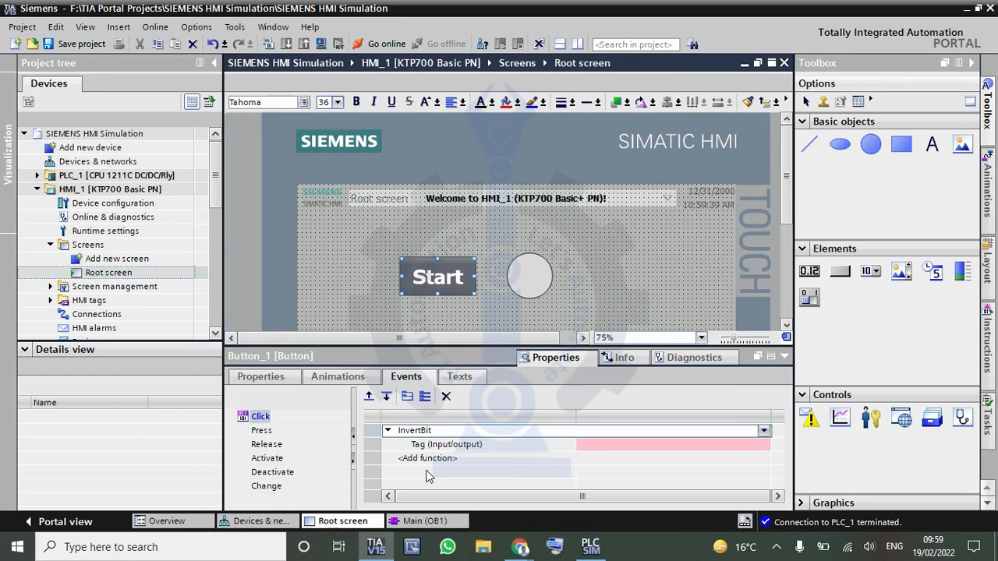
Link the InvertBit function's input/output tag to Tag_1 (%M0.0) from PLC_1's default tag table.
{"action": "left_click", "coordinate": [606, 445]}
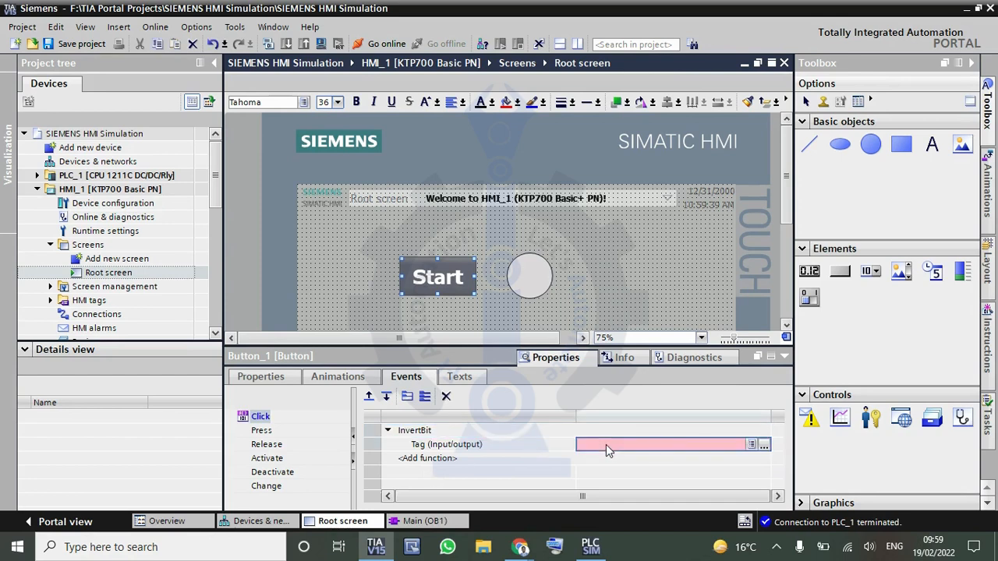
{"action": "left_click", "coordinate": [763, 448]}
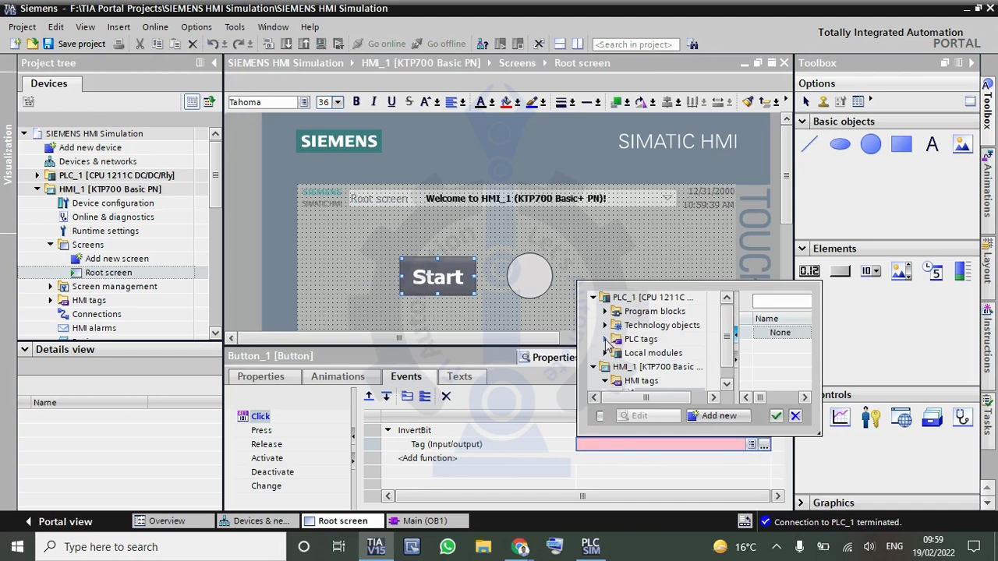
{"action": "left_click", "coordinate": [606, 341]}
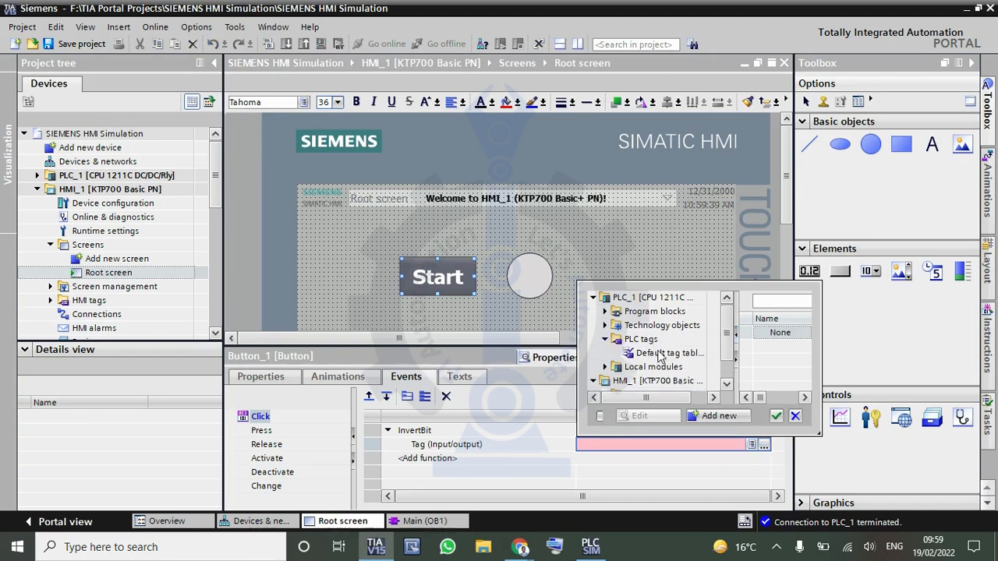
{"action": "left_click", "coordinate": [659, 355]}
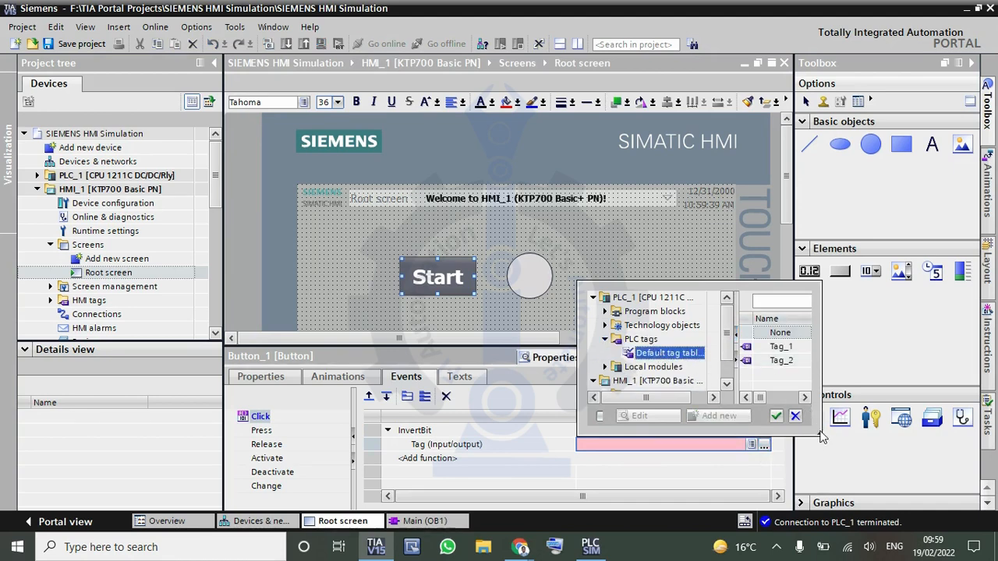
{"action": "left_click_drag", "start_coordinate": [820, 425], "coordinate": [957, 425]}
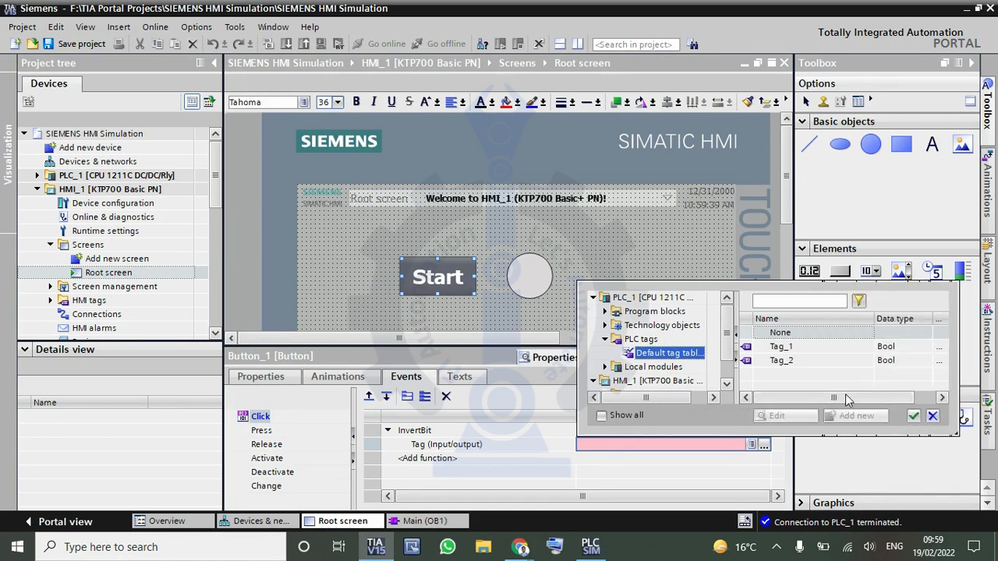
{"action": "left_click_drag", "start_coordinate": [845, 395], "coordinate": [865, 394]}
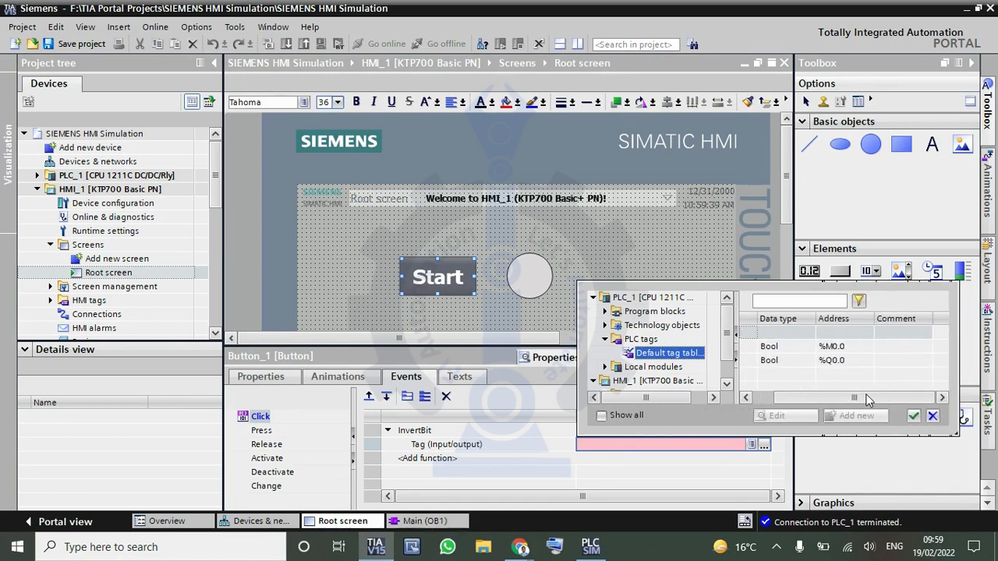
{"action": "left_click", "coordinate": [840, 346]}
{"action": "left_click", "coordinate": [914, 417]}
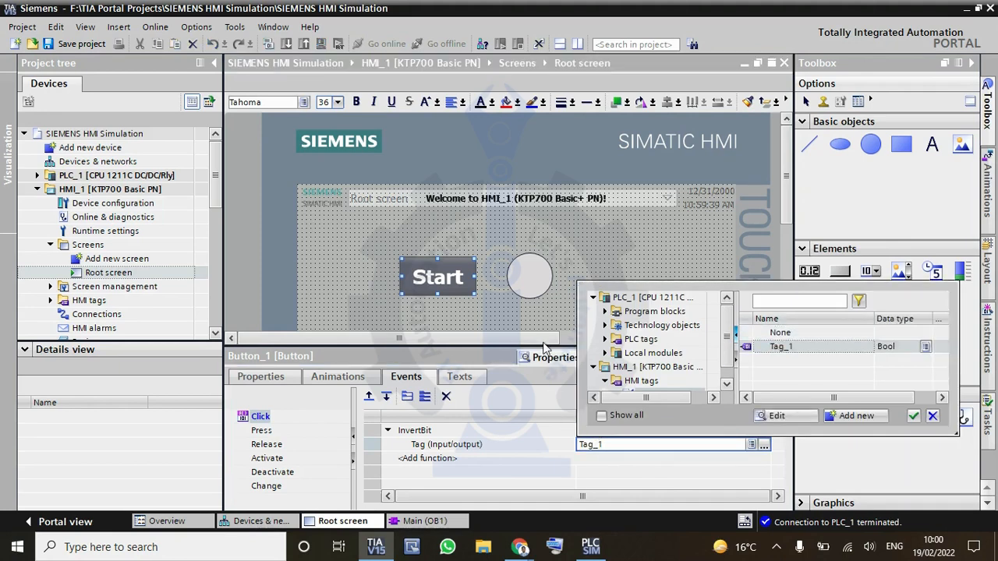
Add an Appearance display animation to the circle beside the Start button.
{"action": "left_click", "coordinate": [530, 279]}
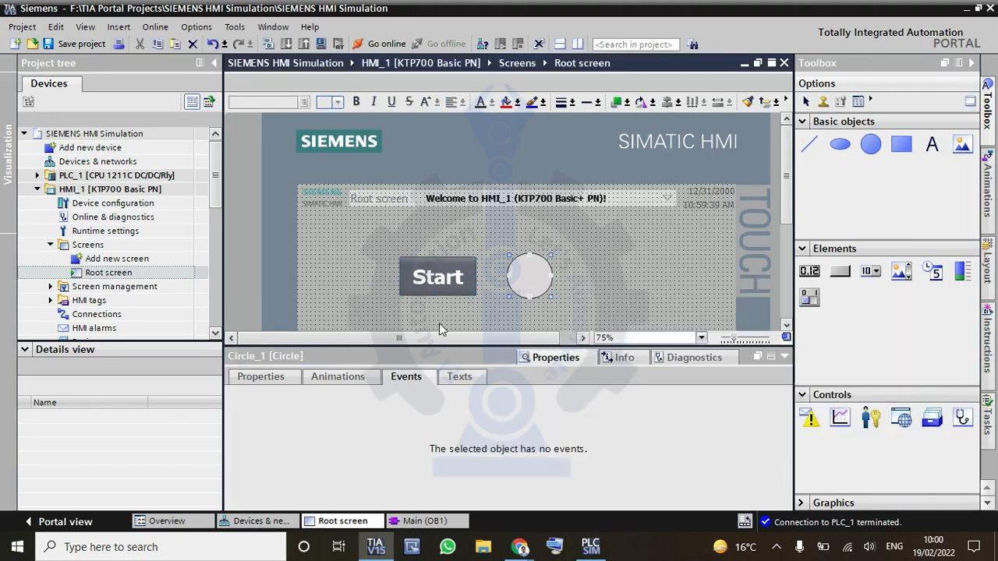
{"action": "left_click", "coordinate": [321, 378]}
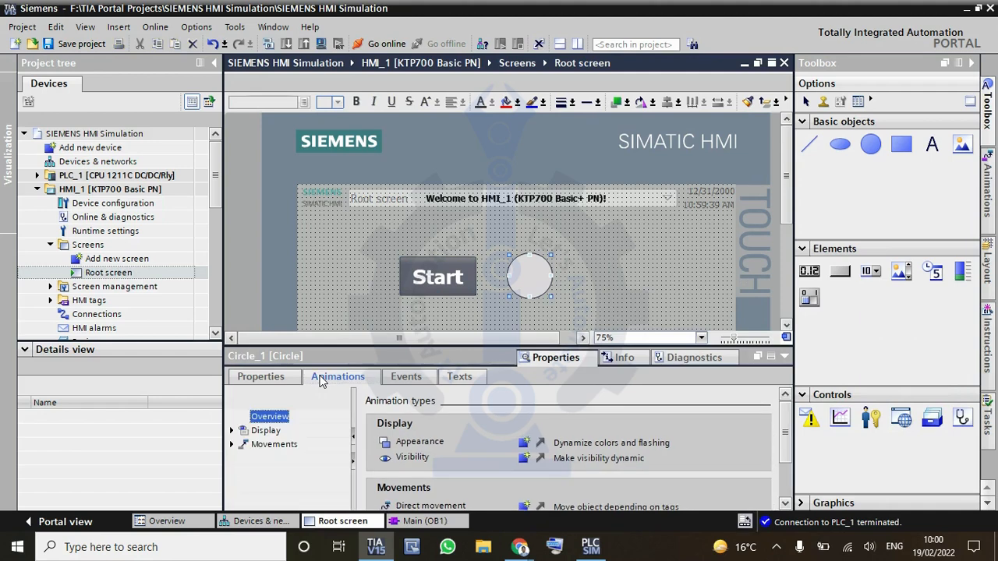
{"action": "left_click", "coordinate": [233, 431]}
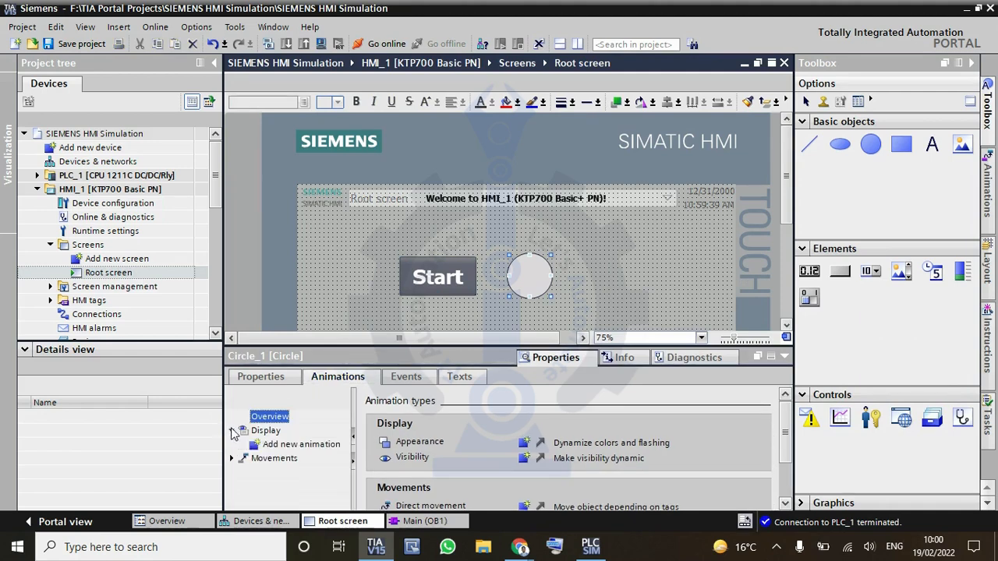
{"action": "left_click", "coordinate": [281, 444]}
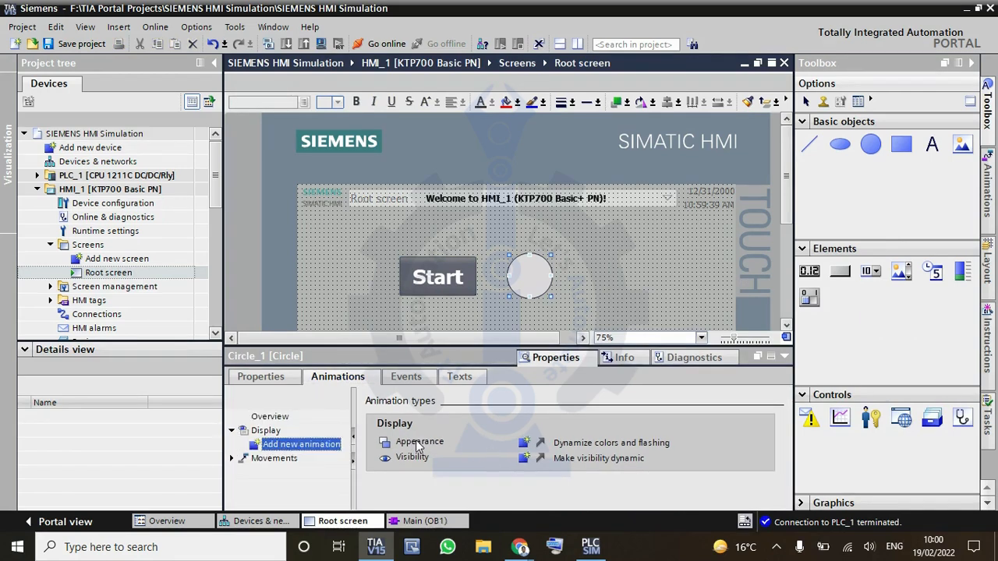
{"action": "double_click", "coordinate": [524, 444]}
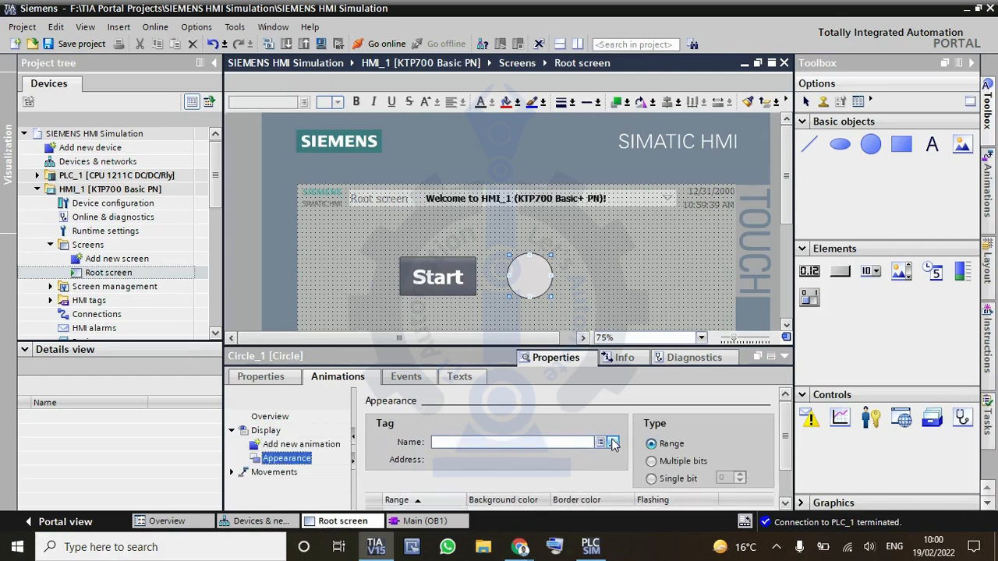
Link the circle's Appearance animation to Tag_2 (%Q0.0) from PLC_1's default tag table.
{"action": "left_click", "coordinate": [612, 443]}
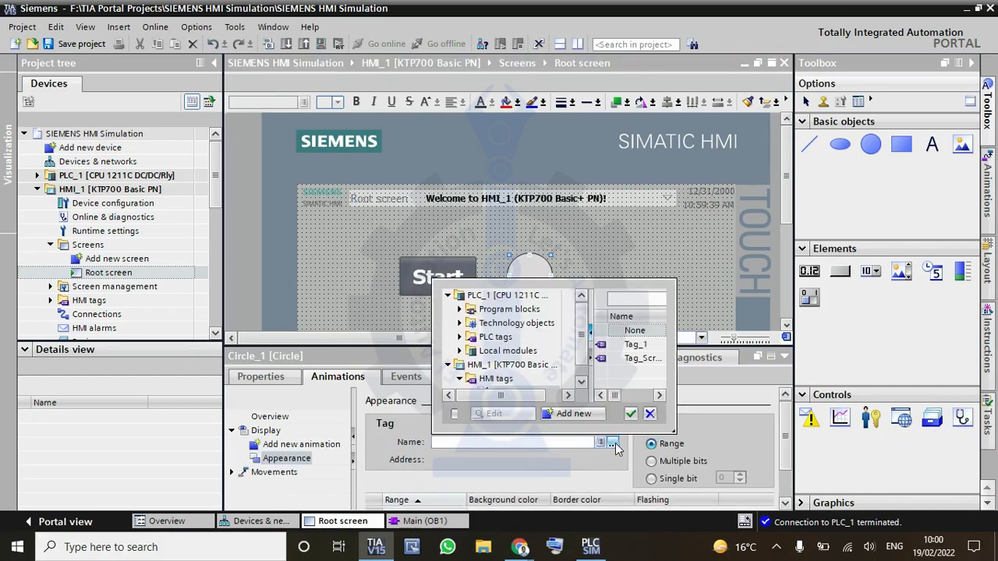
{"action": "left_click", "coordinate": [460, 338]}
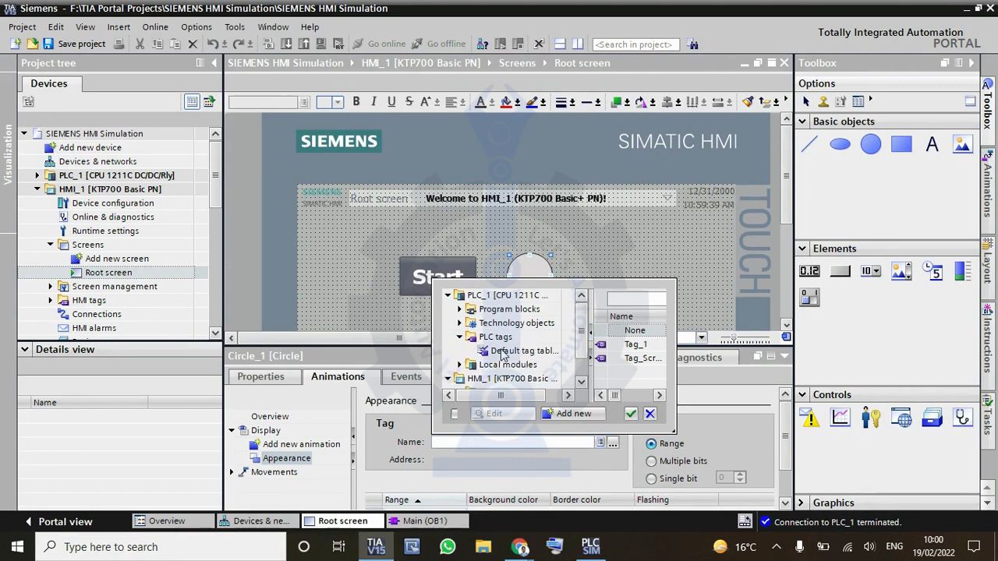
{"action": "left_click", "coordinate": [541, 351]}
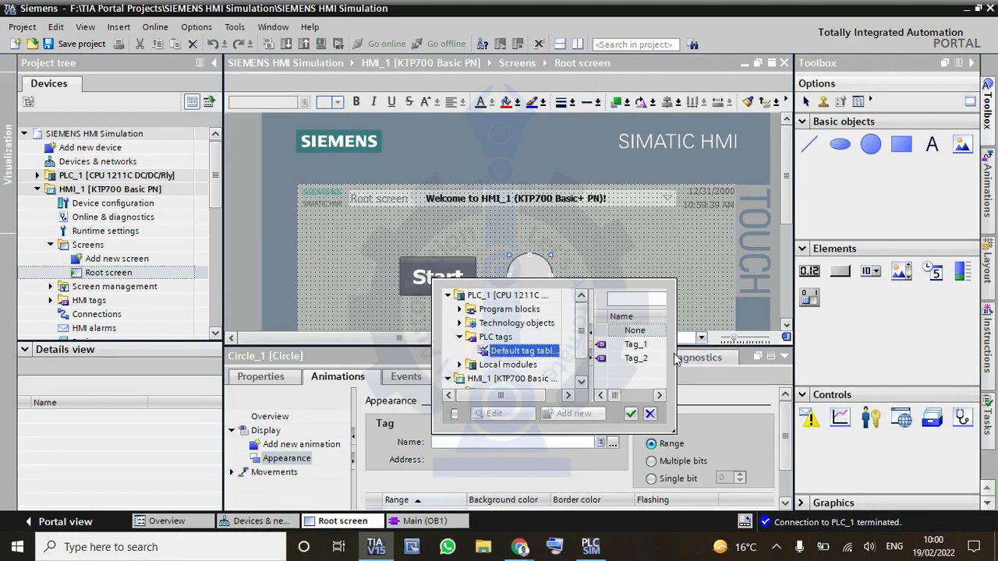
{"action": "left_click_drag", "start_coordinate": [677, 357], "coordinate": [861, 359]}
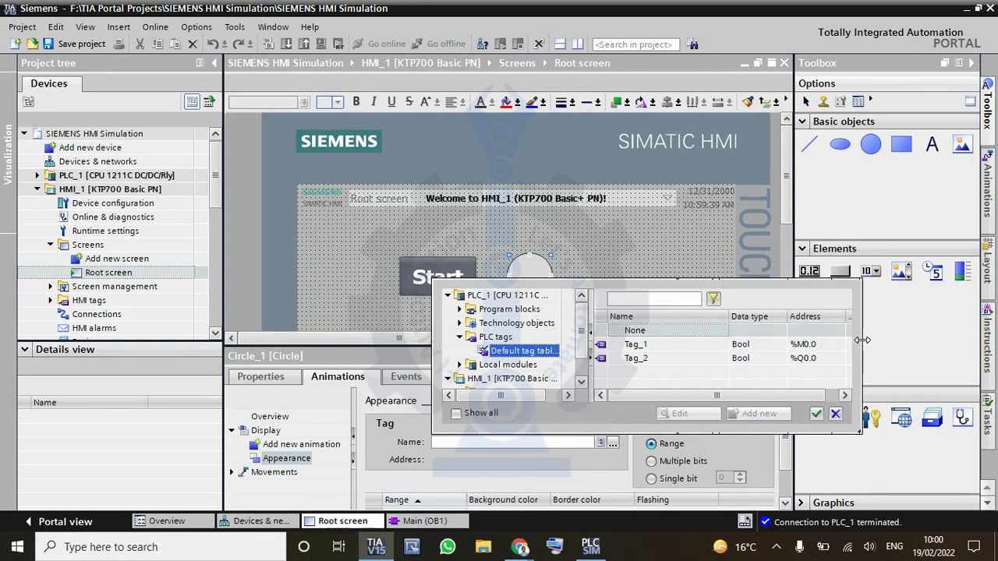
{"action": "left_click", "coordinate": [803, 360]}
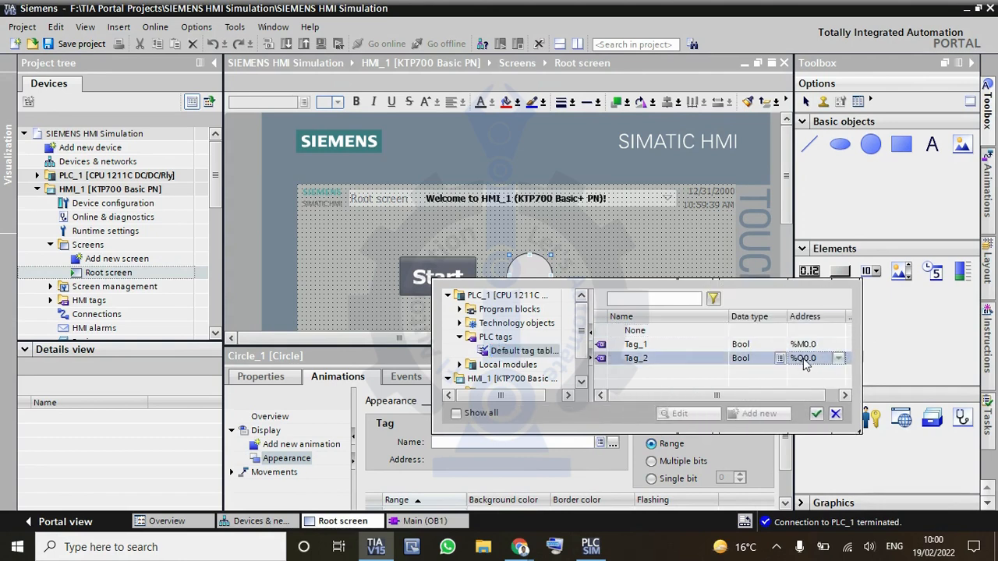
{"action": "left_click", "coordinate": [816, 414]}
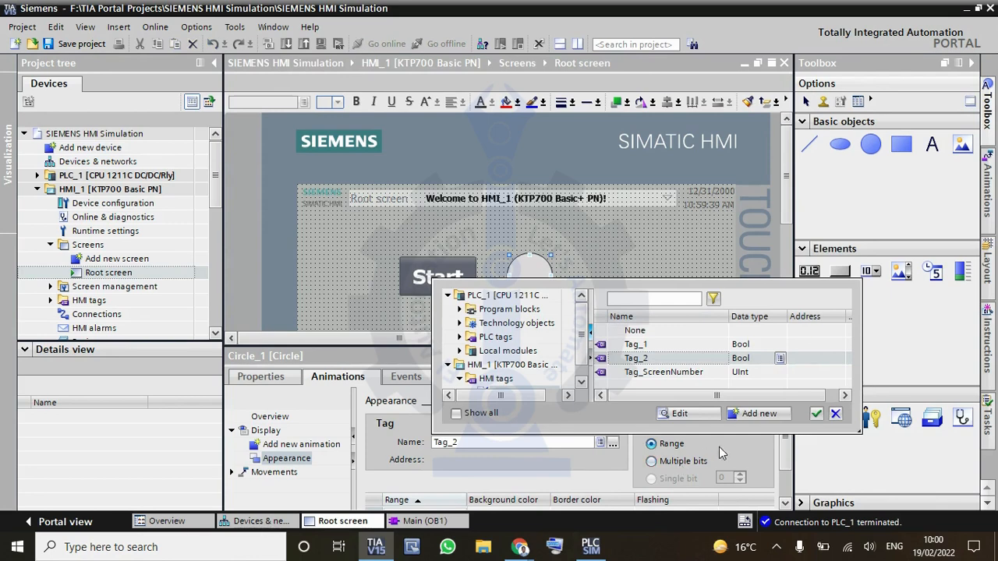
{"action": "left_click", "coordinate": [816, 413]}
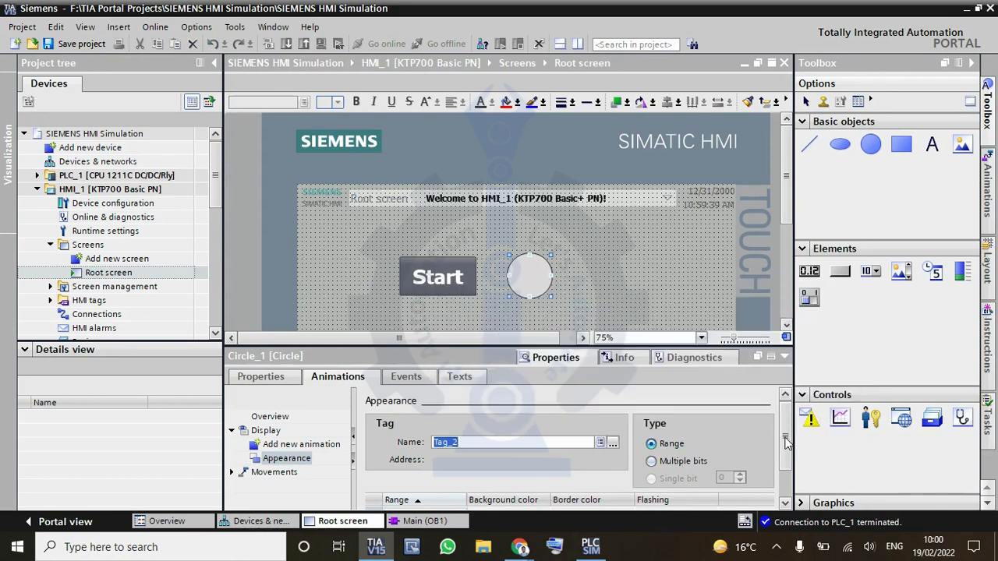
Add range 0 to the circle's Appearance animation with a red (255, 0, 0) background color.
{"action": "left_click_drag", "start_coordinate": [786, 439], "coordinate": [786, 462]}
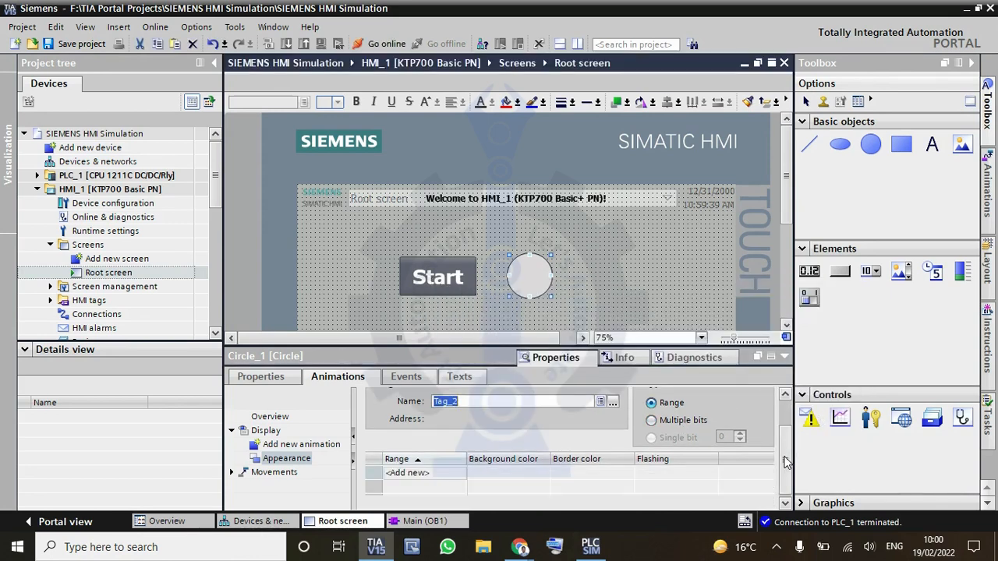
{"action": "double_click", "coordinate": [430, 470]}
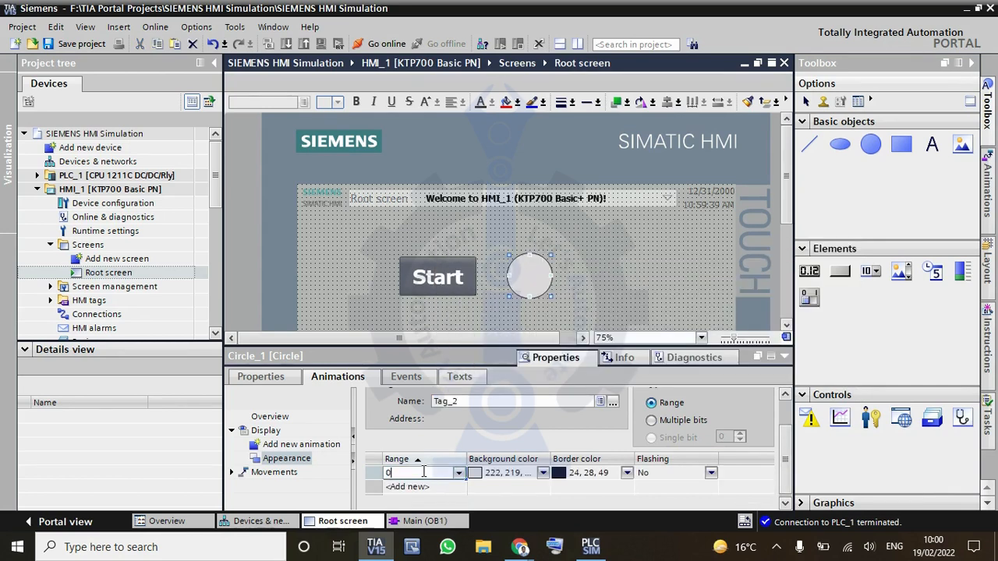
{"action": "left_click", "coordinate": [527, 471]}
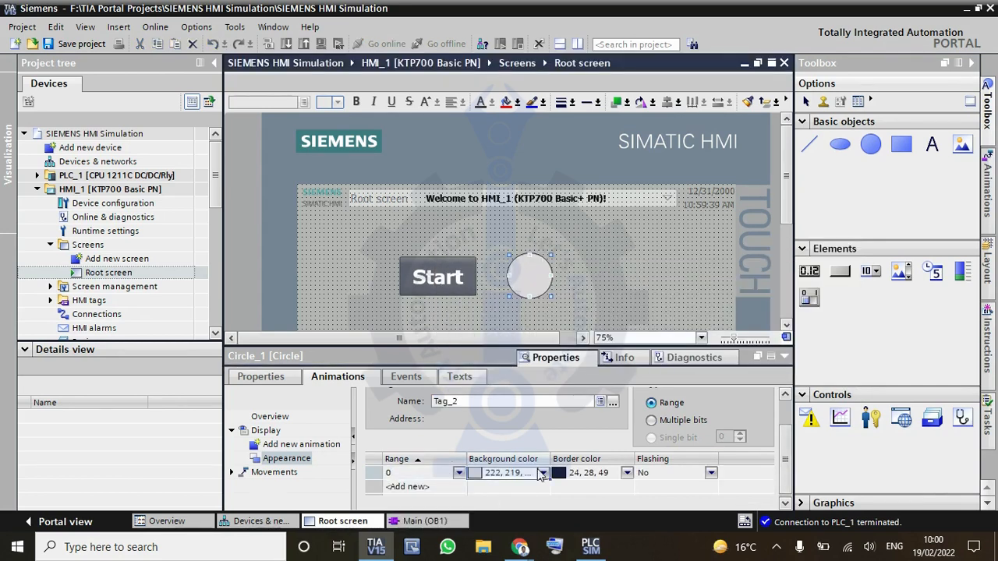
{"action": "left_click", "coordinate": [543, 473]}
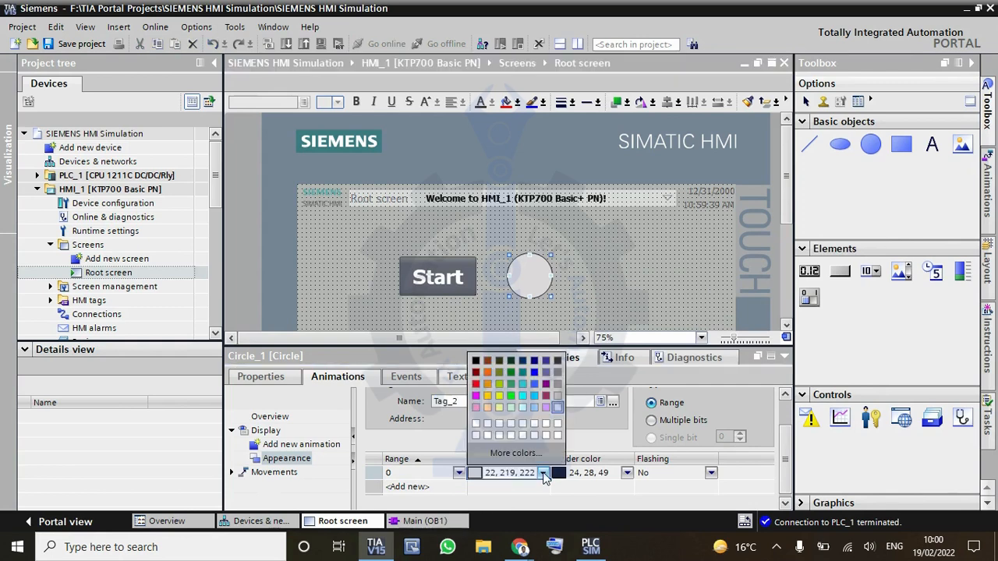
{"action": "left_click", "coordinate": [478, 386]}
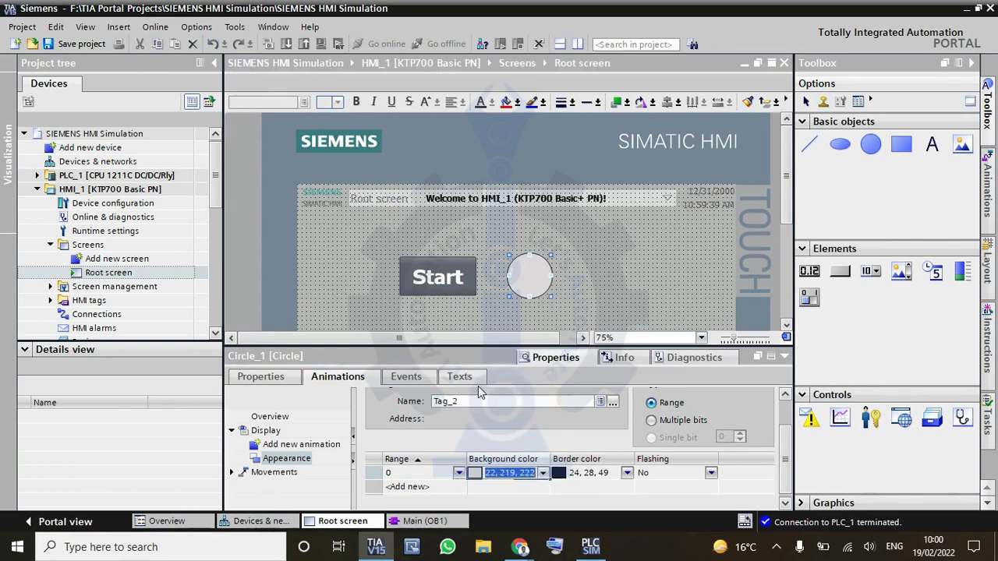
Add range 1 to the circle's Appearance animation with a bright green background color.
{"action": "left_click", "coordinate": [413, 486]}
{"action": "left_click", "coordinate": [413, 488]}
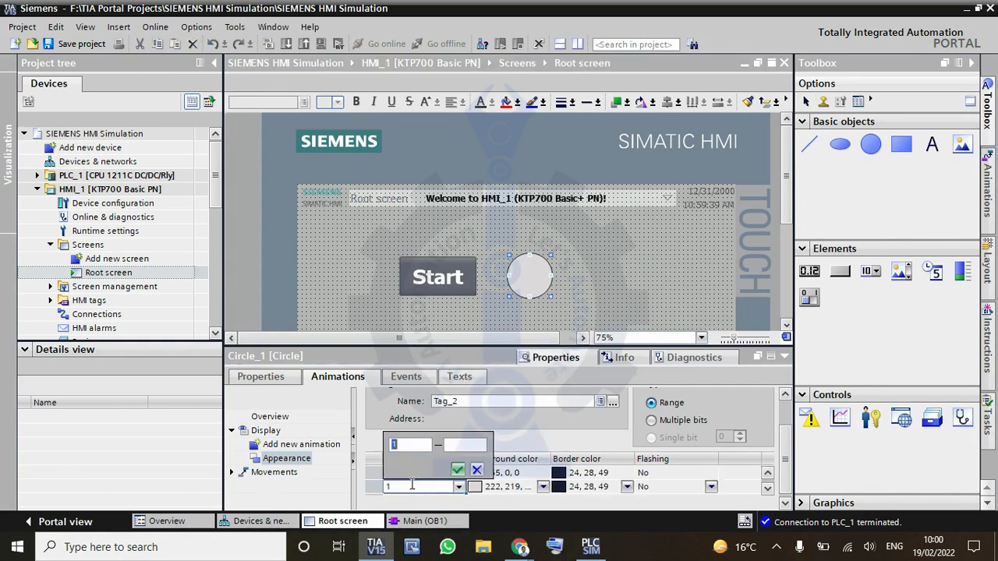
{"action": "left_click", "coordinate": [543, 488]}
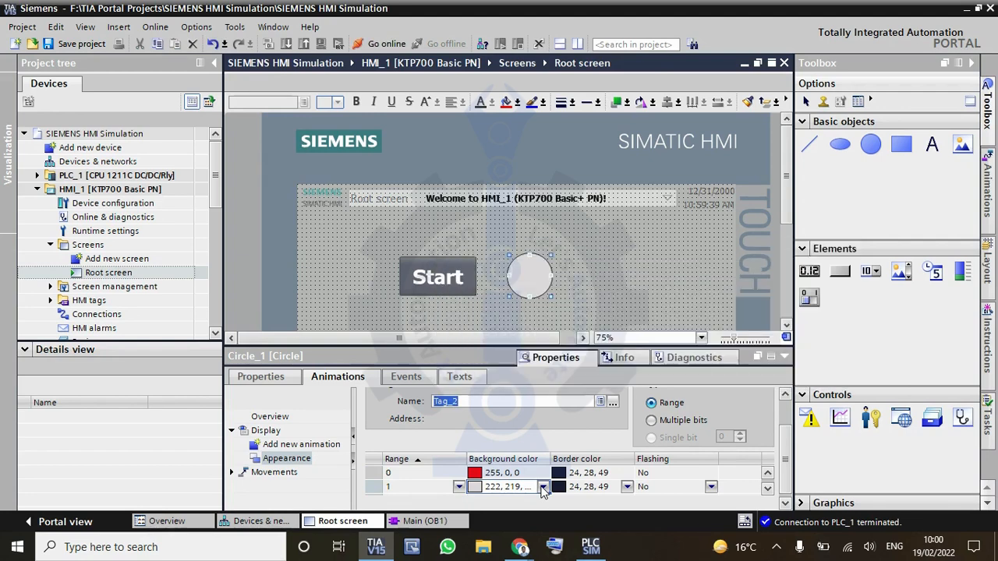
{"action": "left_click", "coordinate": [543, 487]}
{"action": "left_click", "coordinate": [513, 410]}
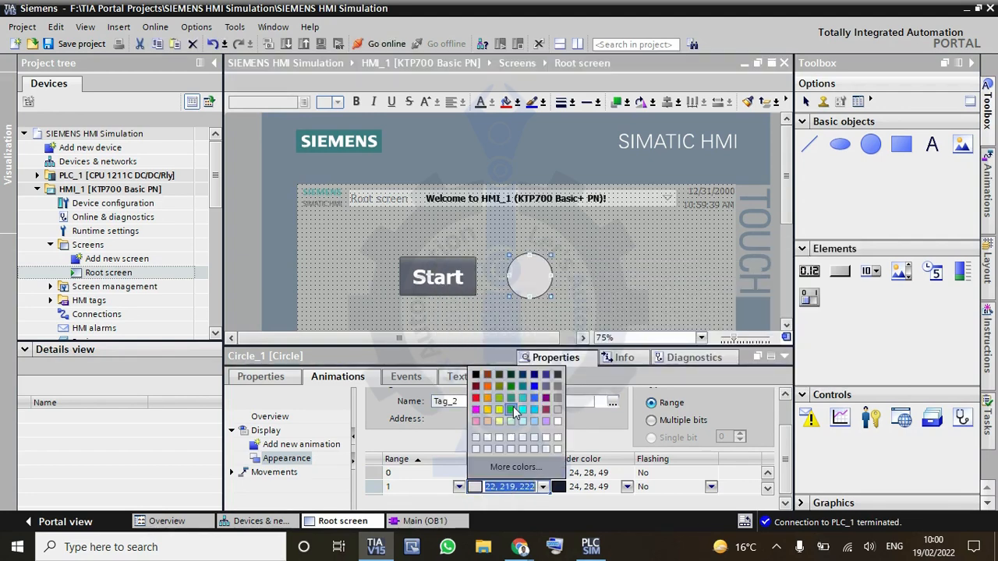
{"action": "left_click", "coordinate": [513, 410]}
{"action": "left_click", "coordinate": [624, 281]}
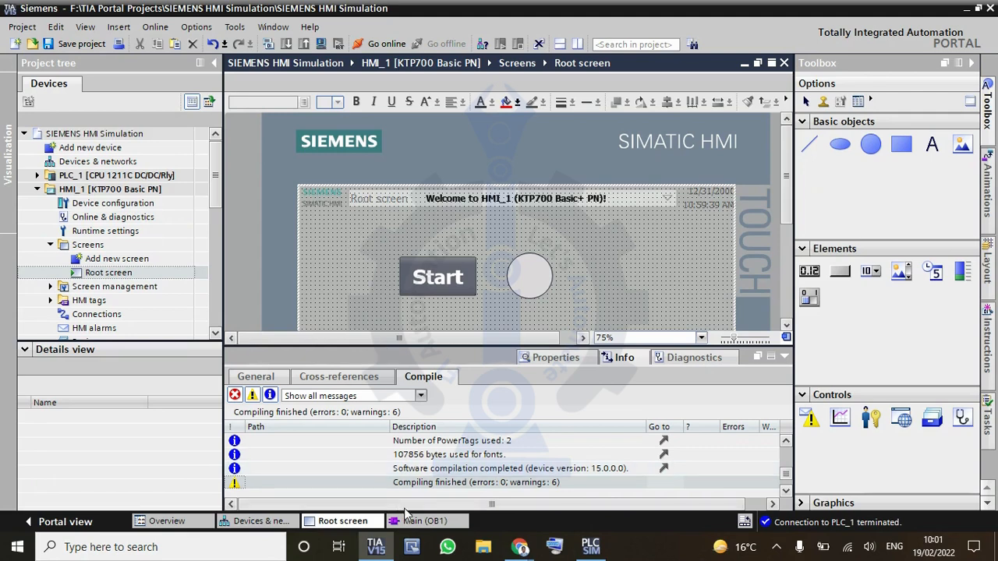
Open the Main [OB1] program block and turn on online monitoring of its ladder networks.
{"action": "left_click", "coordinate": [424, 521]}
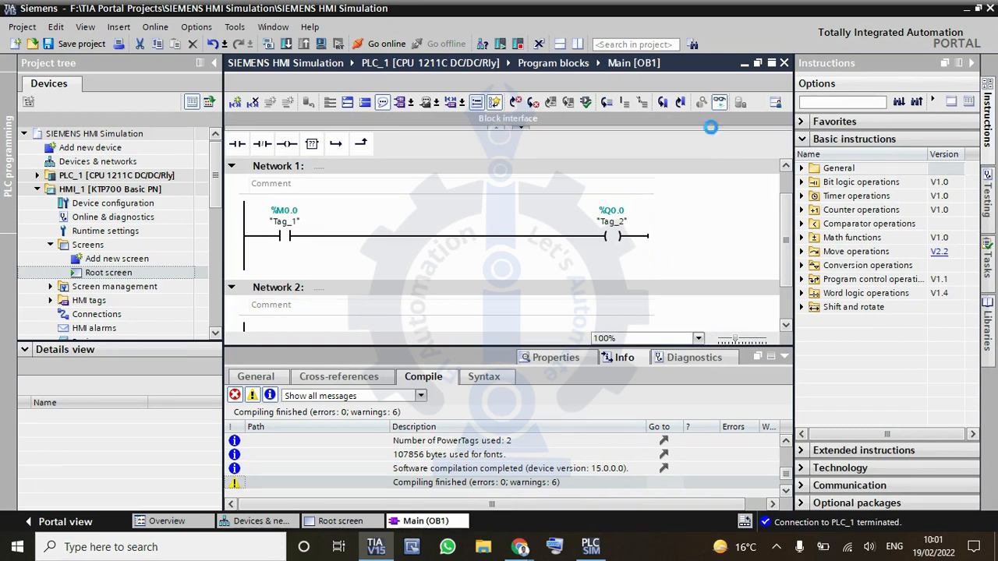
{"action": "left_click", "coordinate": [719, 103]}
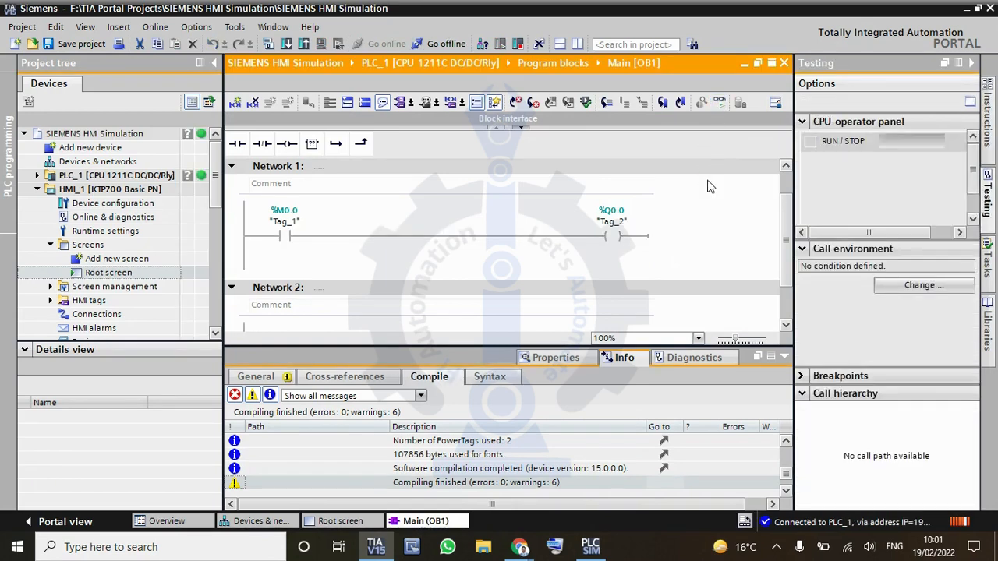
{"action": "left_click", "coordinate": [784, 357]}
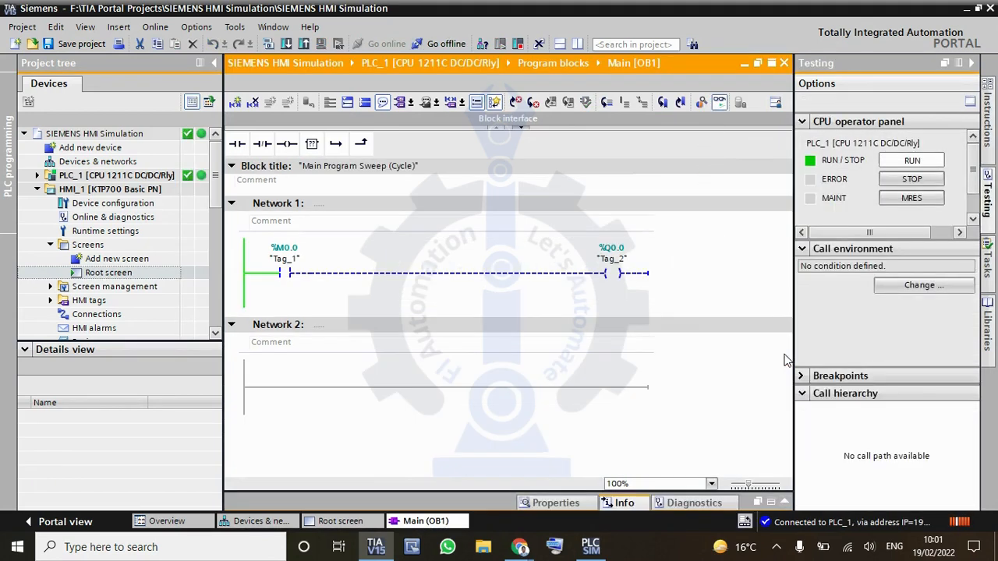
{"action": "left_click", "coordinate": [784, 502]}
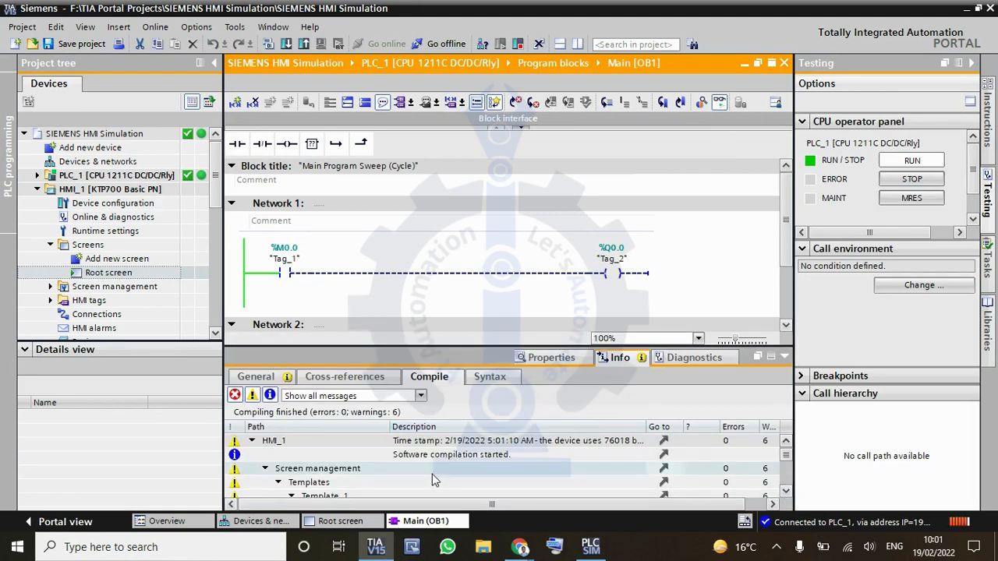
Try to start the HMI_1 simulation from the Root screen.
{"action": "left_click", "coordinate": [340, 521]}
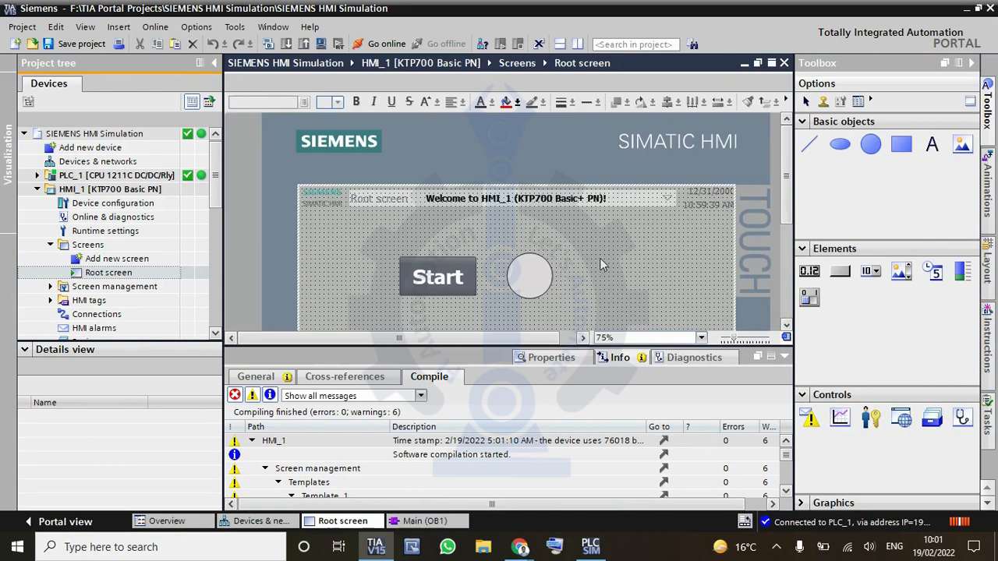
{"action": "left_click", "coordinate": [321, 44]}
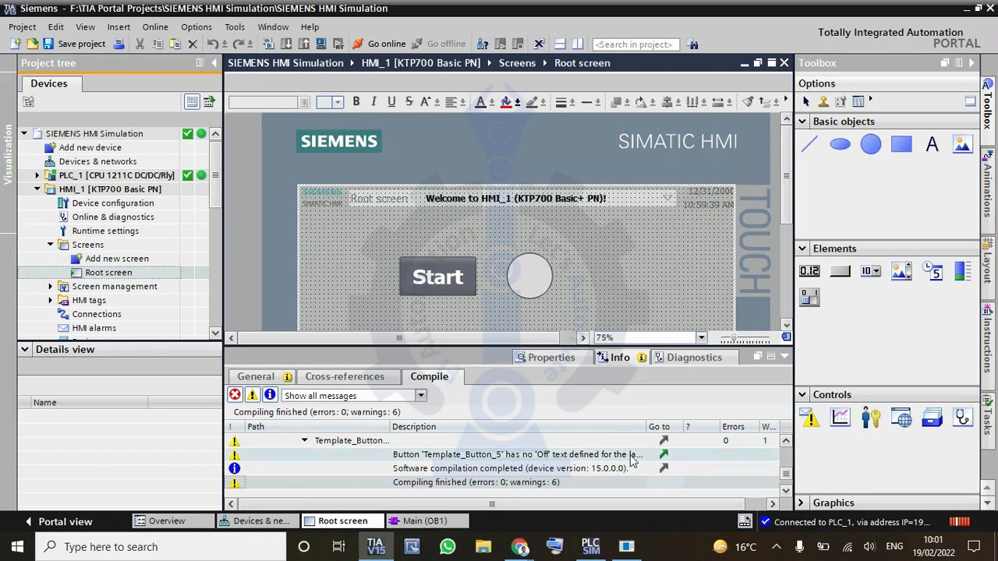
{"action": "left_click", "coordinate": [626, 551]}
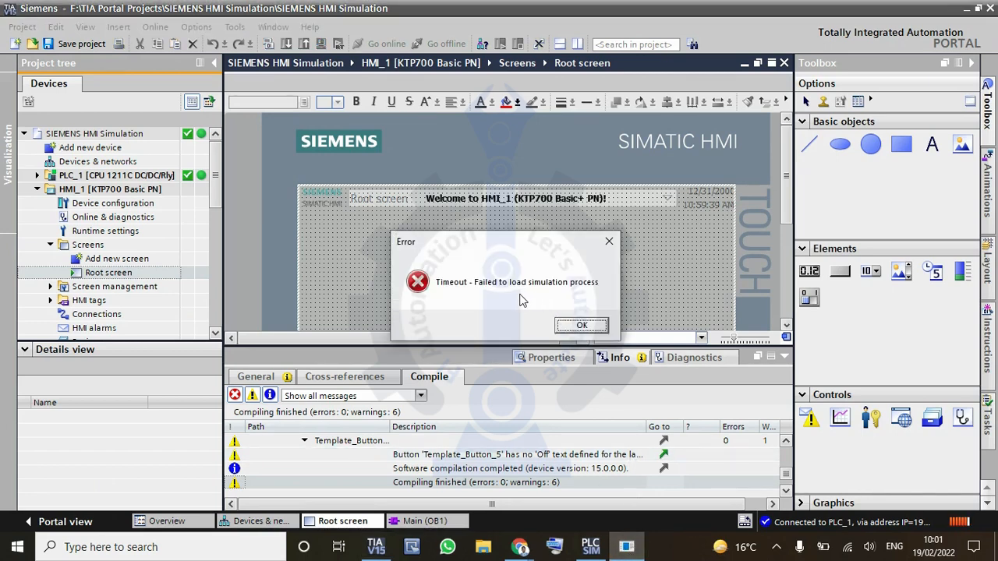
{"action": "left_click", "coordinate": [582, 327]}
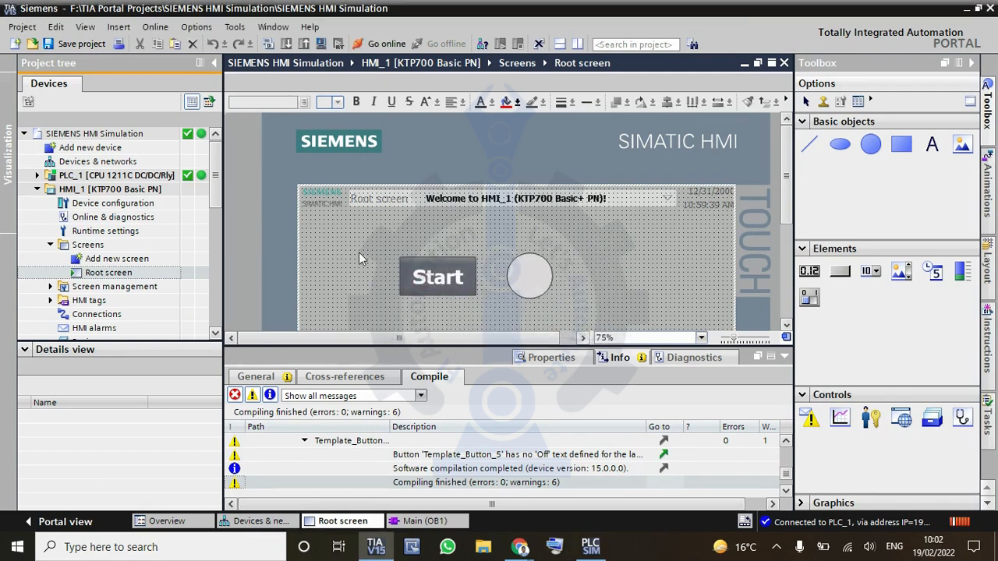
Start the HMI_1 simulation again and bring the RT Simulator window into view.
{"action": "left_click", "coordinate": [322, 45]}
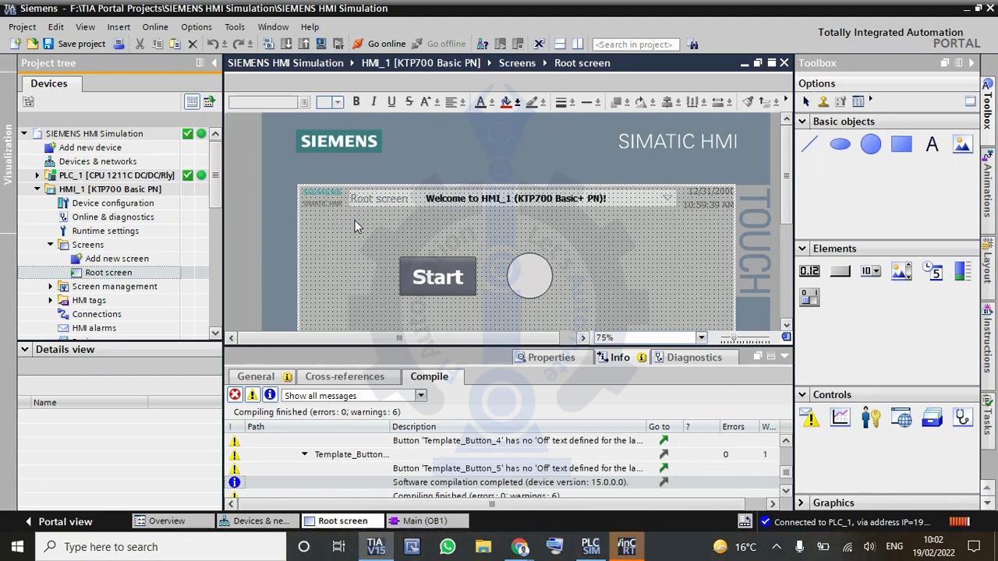
{"action": "left_click", "coordinate": [628, 547]}
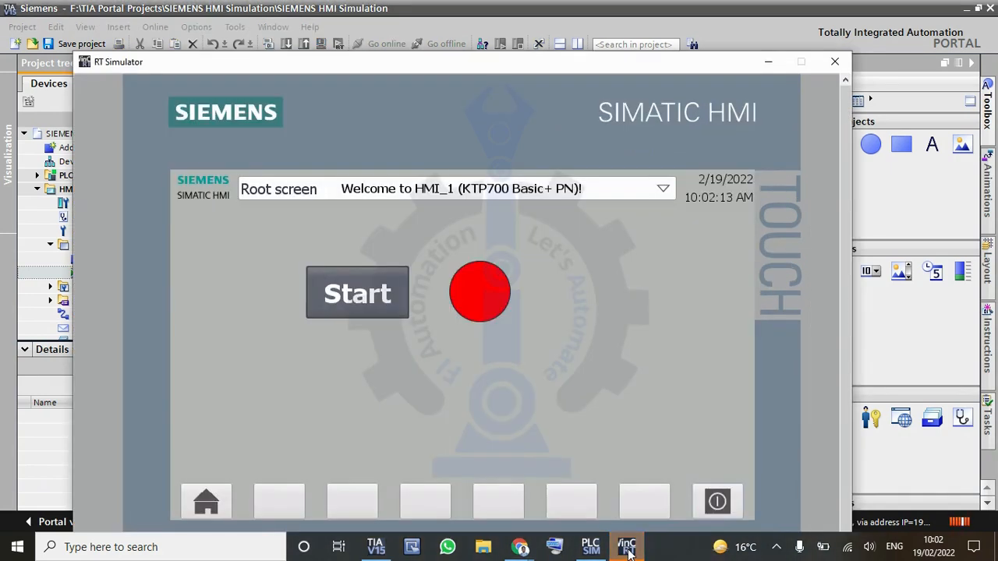
{"action": "left_click_drag", "start_coordinate": [526, 64], "coordinate": [604, 13]}
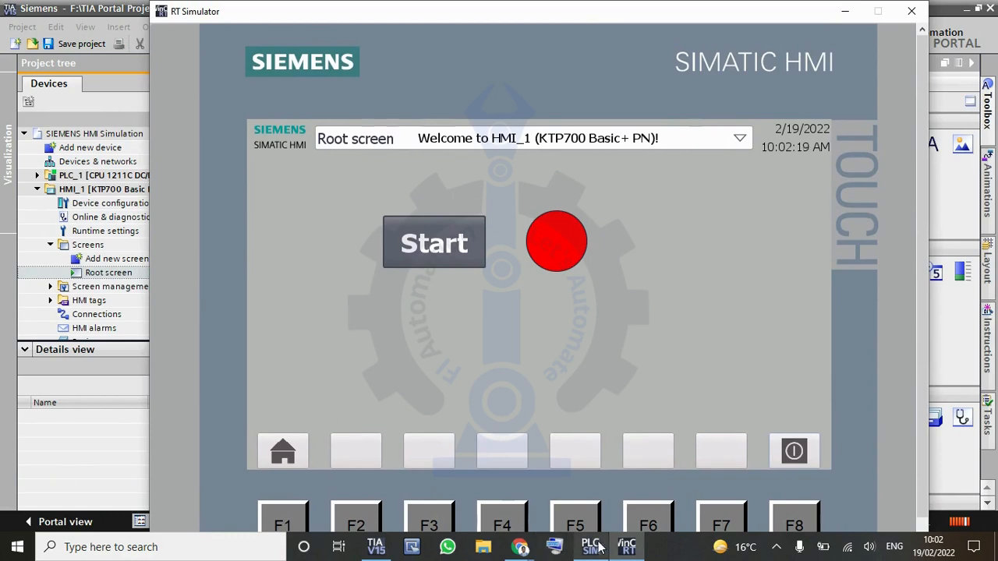
Show the monitored Network 1 rung of Main [OB1] and arrange the RT Simulator window below it so both are visible.
{"action": "left_click", "coordinate": [375, 546]}
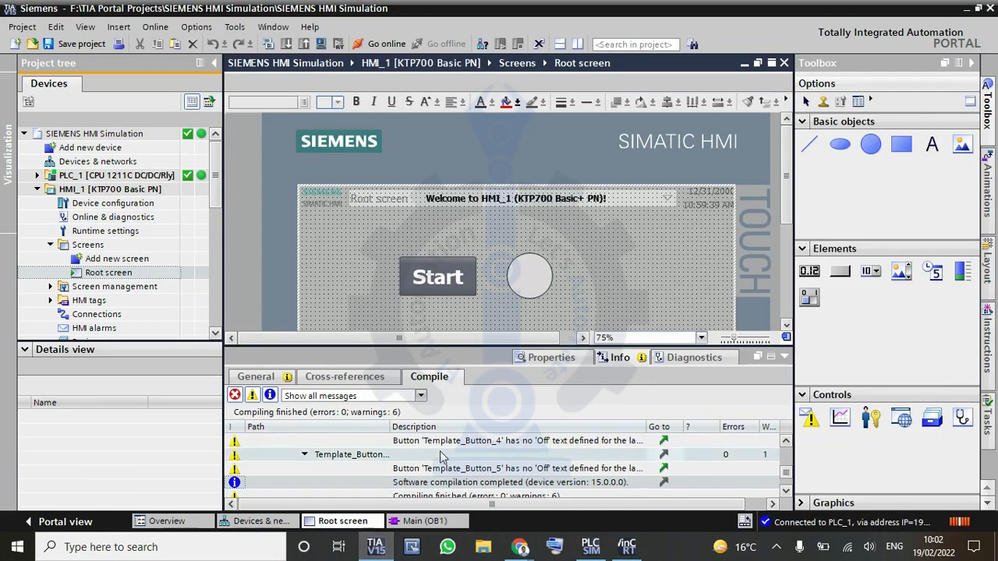
{"action": "left_click", "coordinate": [409, 521]}
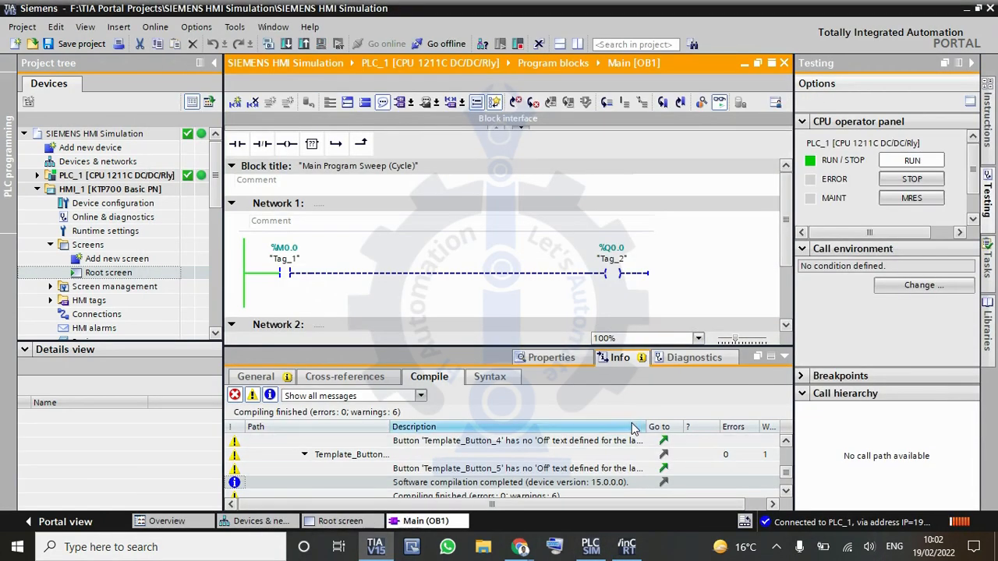
{"action": "scroll", "coordinate": [787, 244], "scroll_direction": "down", "scroll_amount": 1}
{"action": "left_click_drag", "start_coordinate": [788, 243], "coordinate": [787, 273]}
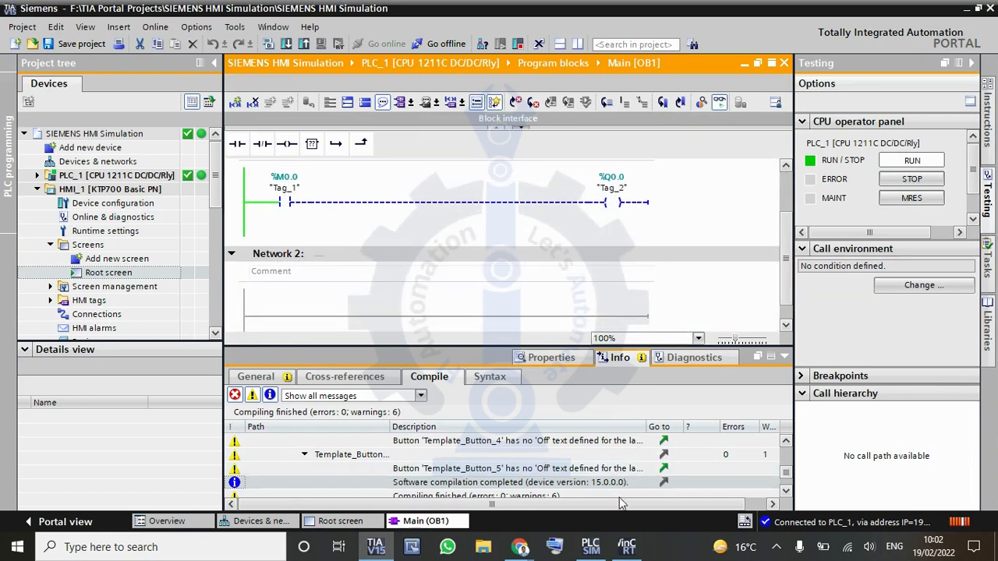
{"action": "left_click", "coordinate": [627, 547]}
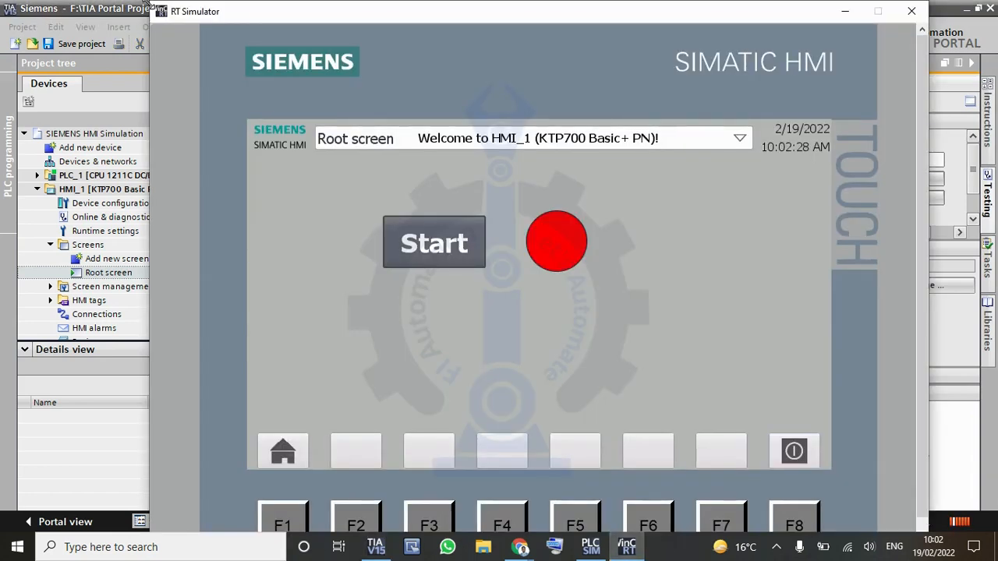
{"action": "left_click_drag", "start_coordinate": [149, 5], "coordinate": [222, 170]}
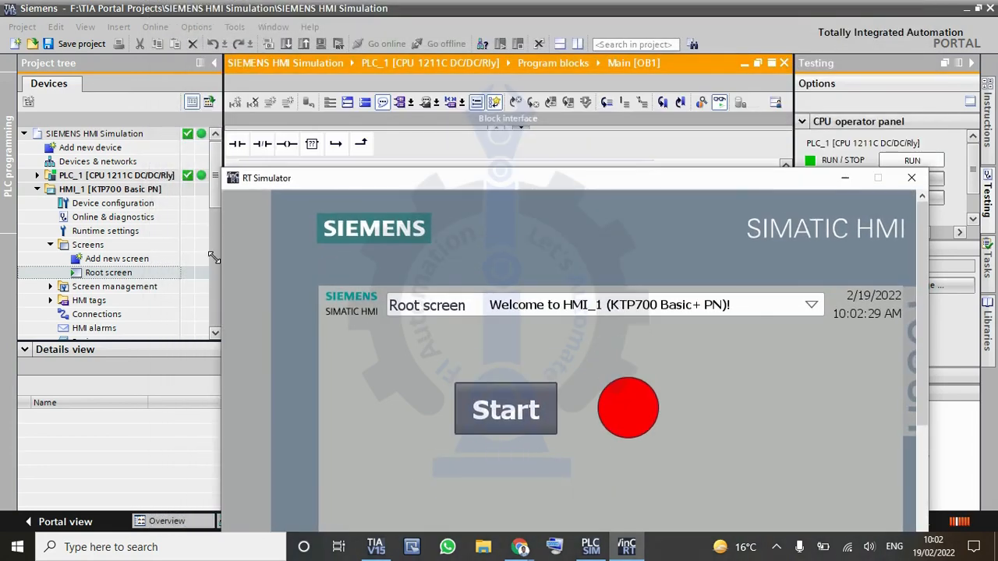
{"action": "left_click_drag", "start_coordinate": [213, 258], "coordinate": [196, 247]}
{"action": "left_click_drag", "start_coordinate": [498, 267], "coordinate": [471, 254]}
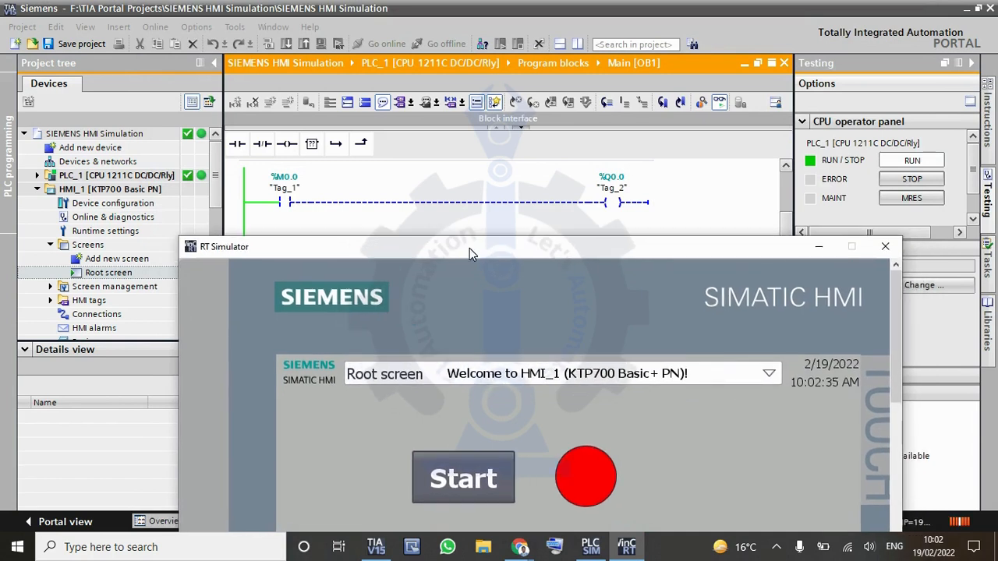
Test the simulated Start button by switching it on and off, and enlarge the RT Simulator window.
{"action": "left_click", "coordinate": [470, 482]}
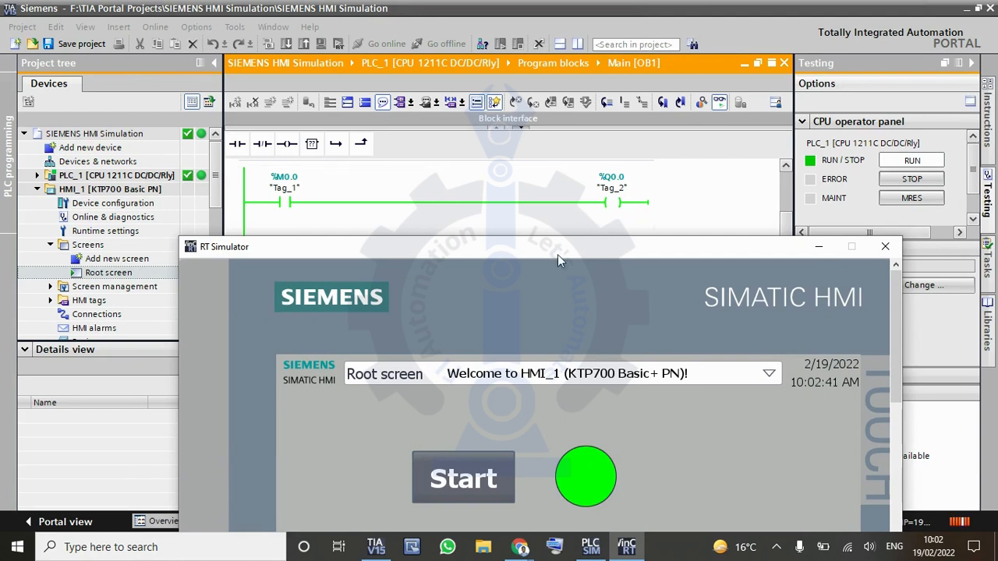
{"action": "left_click", "coordinate": [476, 476]}
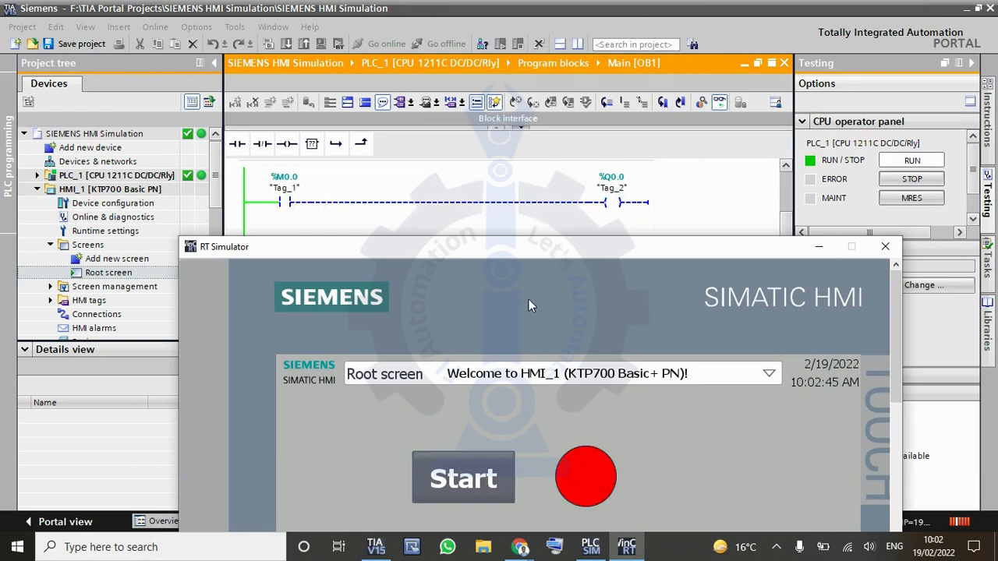
{"action": "left_click_drag", "start_coordinate": [715, 247], "coordinate": [704, 89]}
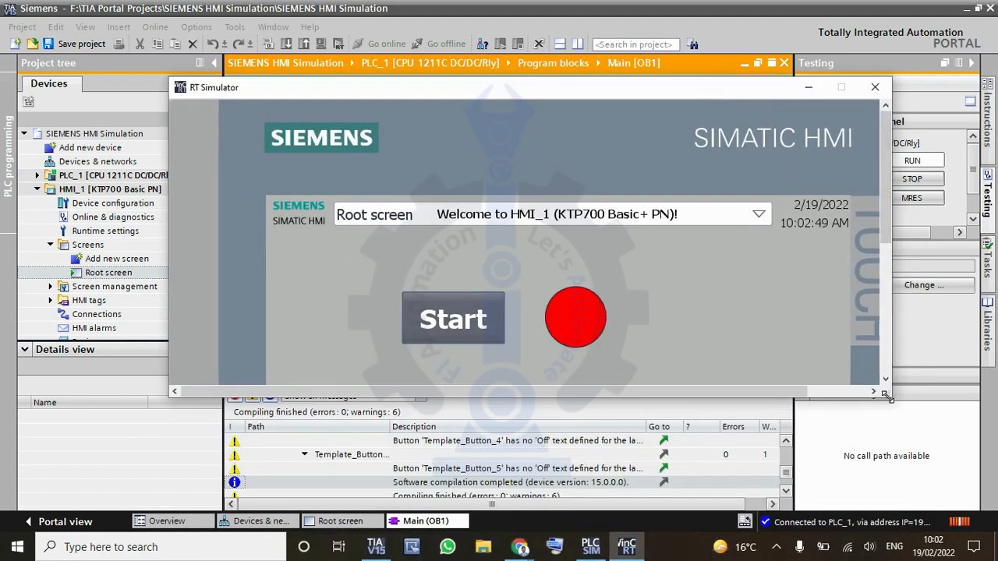
{"action": "left_click_drag", "start_coordinate": [892, 398], "coordinate": [964, 513]}
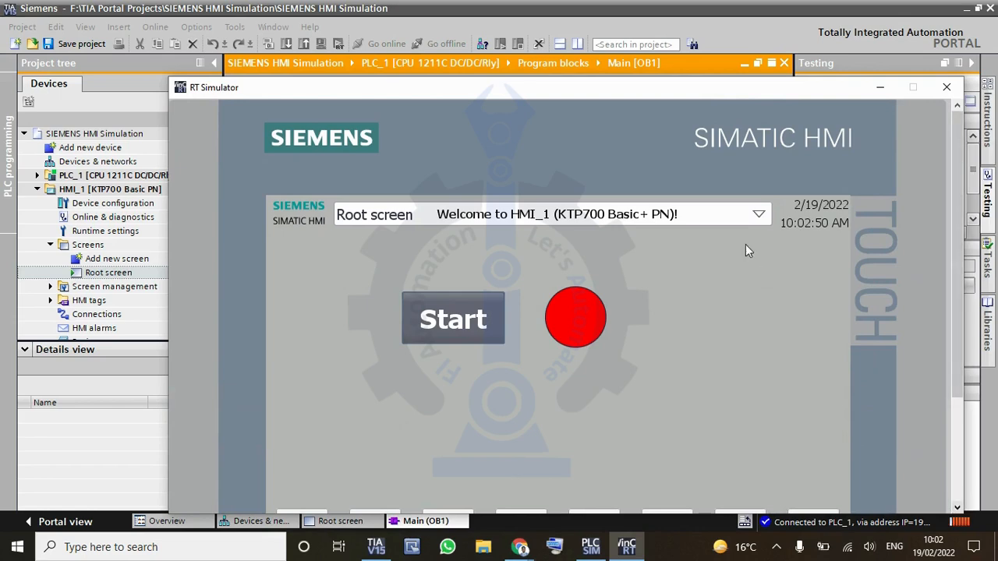
{"action": "left_click_drag", "start_coordinate": [639, 91], "coordinate": [619, 43]}
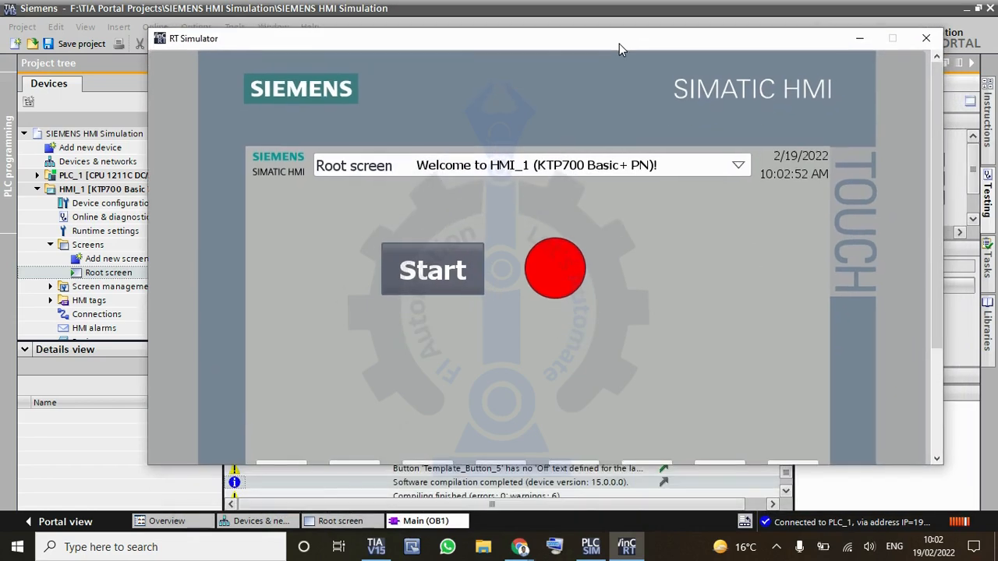
Toggle the simulated Start button repeatedly to test the indicator circle, moving RT Simulator below the Network 1 rung to compare.
{"action": "left_click", "coordinate": [437, 249]}
{"action": "left_click", "coordinate": [429, 268]}
{"action": "left_click", "coordinate": [428, 271]}
{"action": "left_click", "coordinate": [428, 272]}
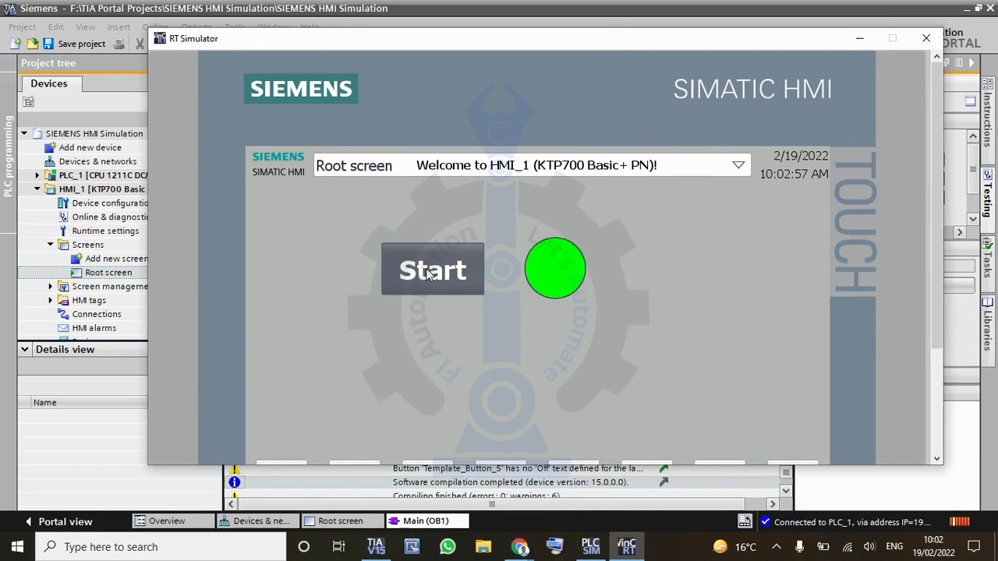
{"action": "left_click", "coordinate": [445, 262]}
{"action": "left_click_drag", "start_coordinate": [690, 43], "coordinate": [688, 250]}
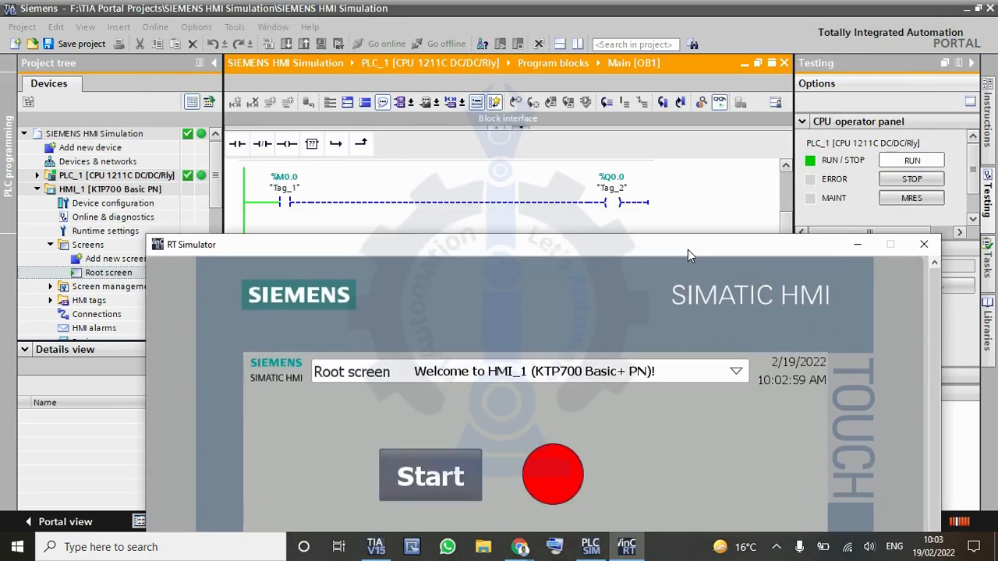
{"action": "left_click", "coordinate": [420, 473]}
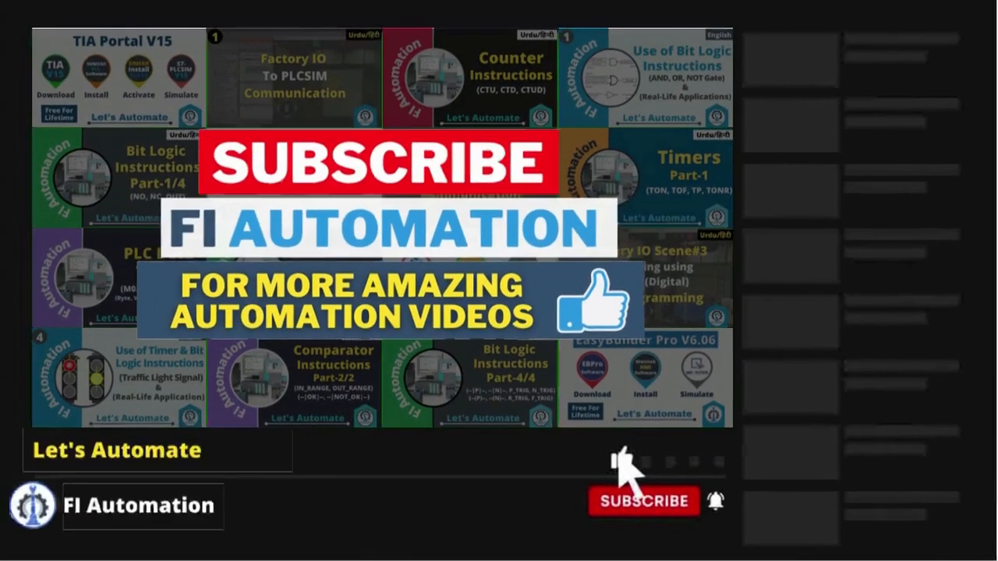